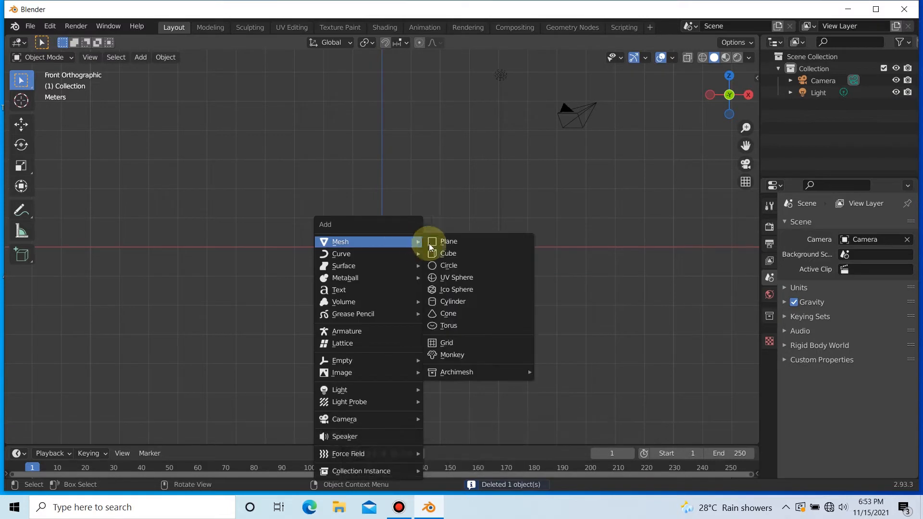
Add a plane mesh and rotate it -90° about the global X axis so it stands upright.
left_click(439, 243)
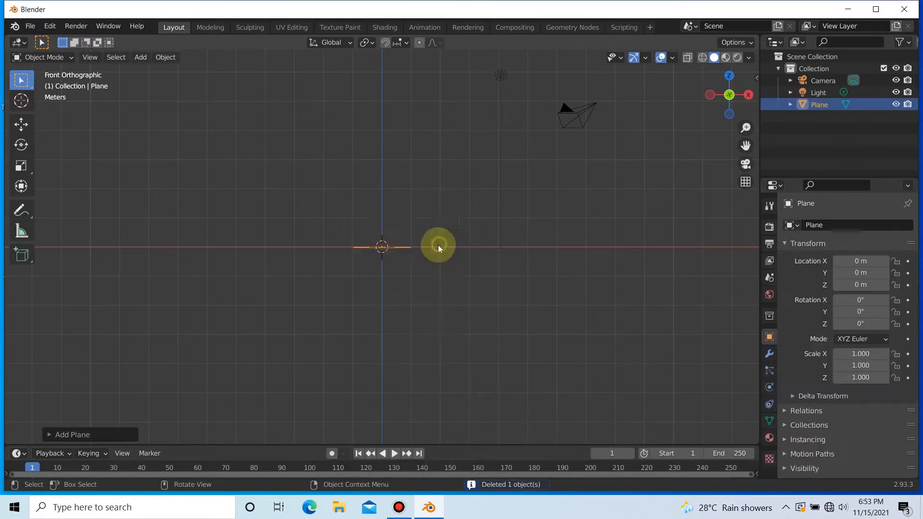
left_click(21, 145)
left_click_drag(382, 216, 375, 233)
left_click(109, 434)
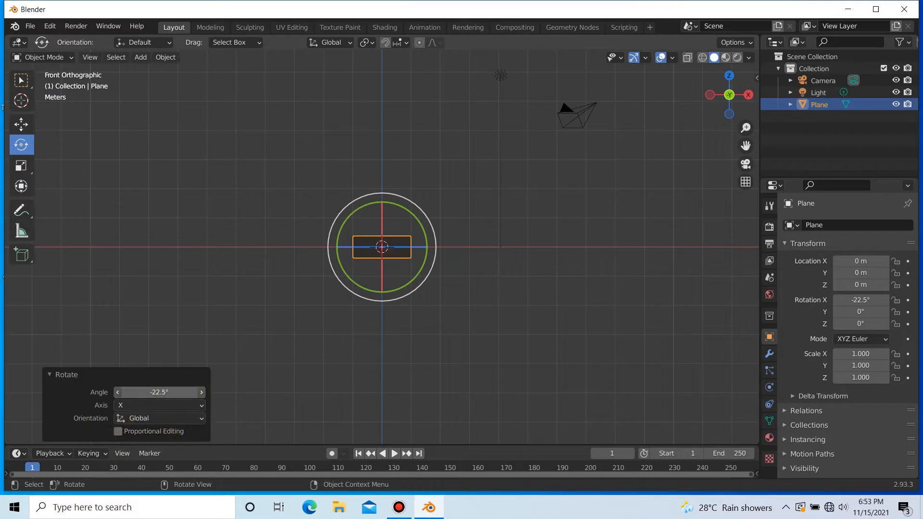
left_click(172, 392)
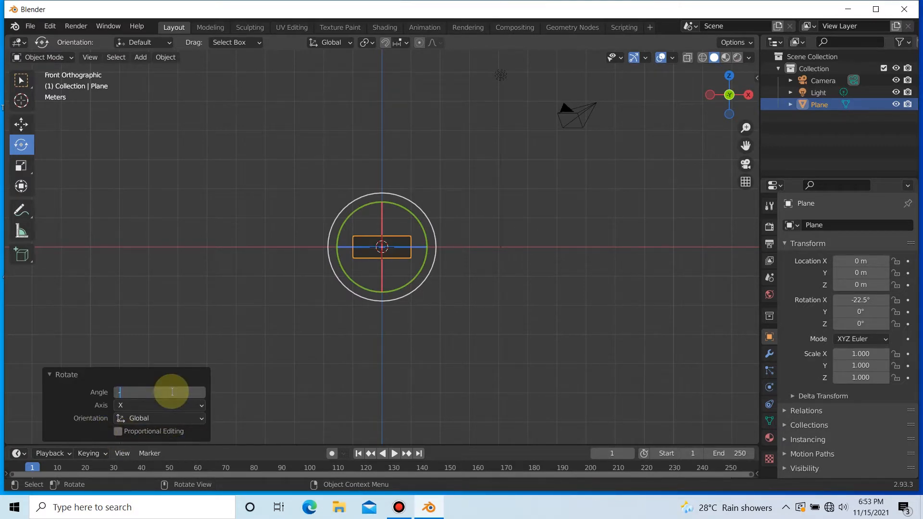
key("Return")
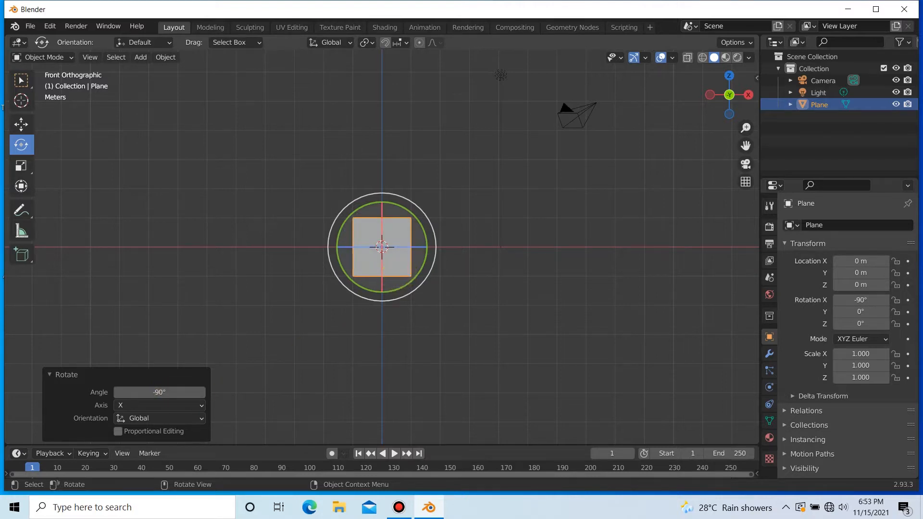
Scale the upright plane uniformly by about 3.71, and by about 2.12 along the global Y axis.
key("s")
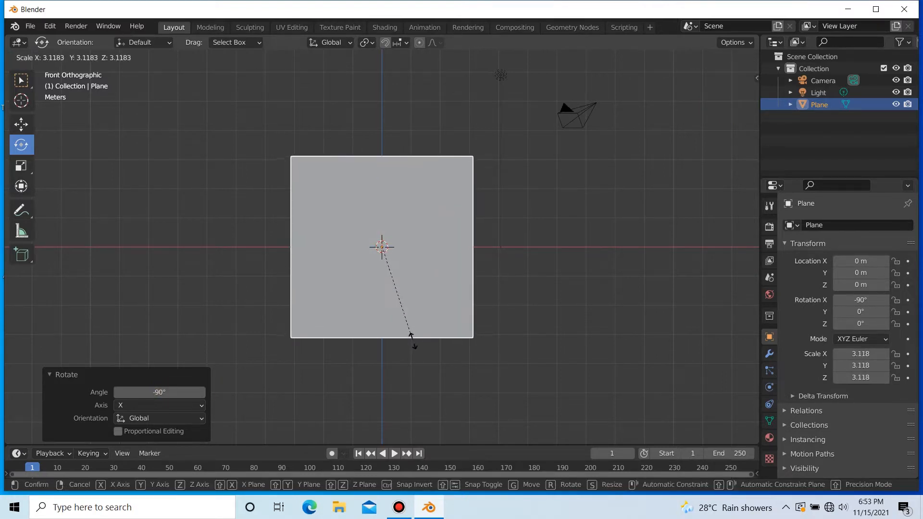
left_click(417, 358)
key("s")
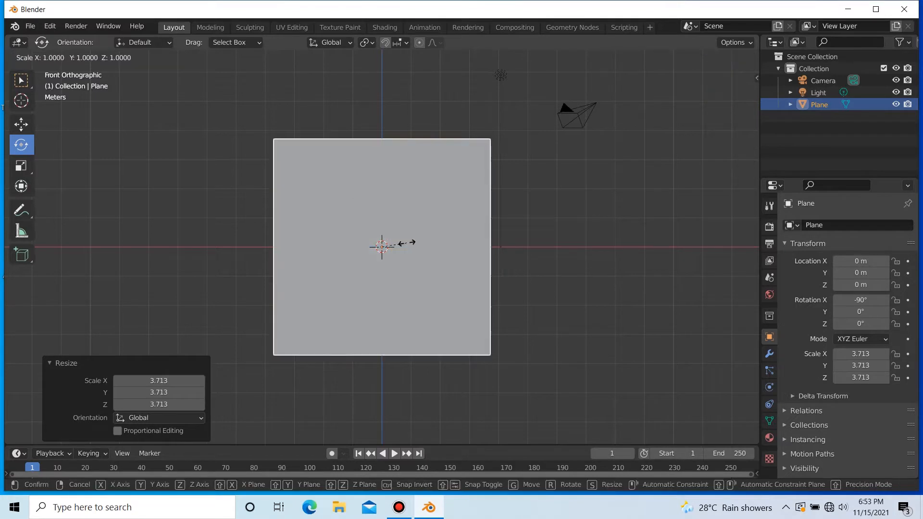
key("y")
left_click(408, 294)
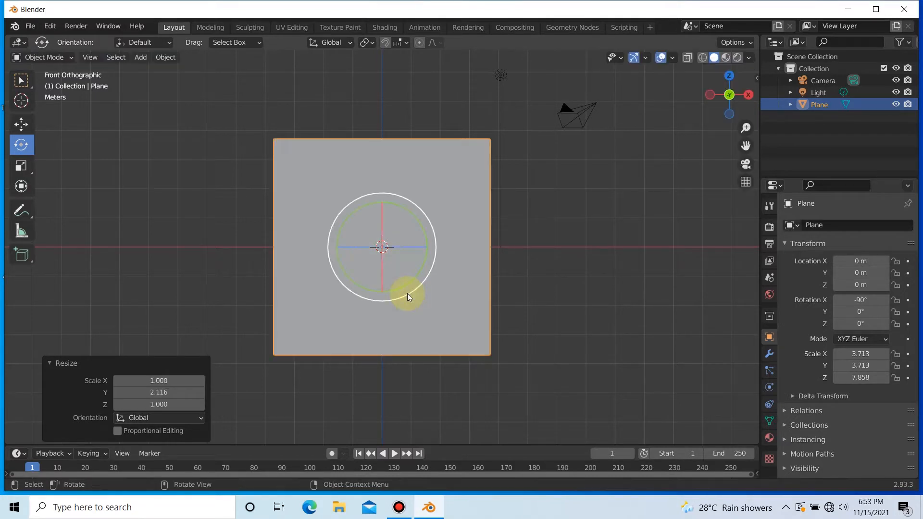
Stretch the plane vertically along the global Z axis to an object Y scale of about 5.97.
key("s")
key("x")
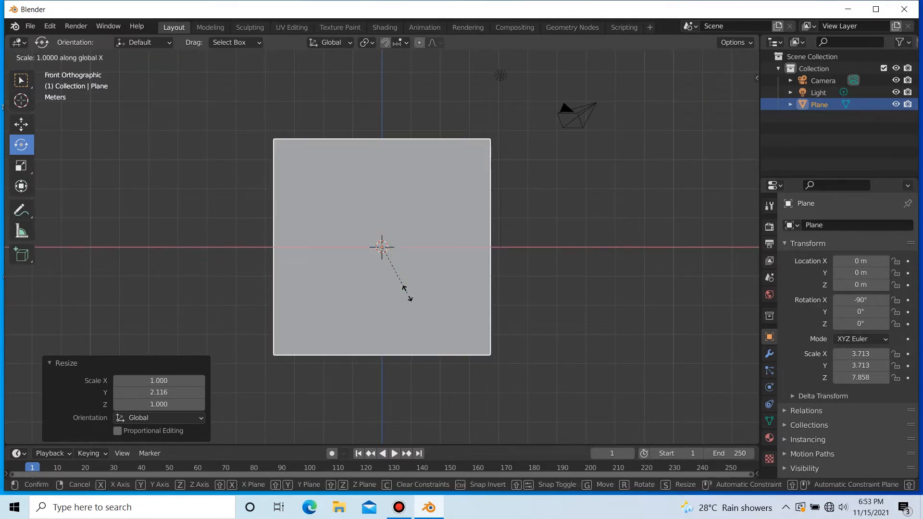
key("x")
key("x")
key("z")
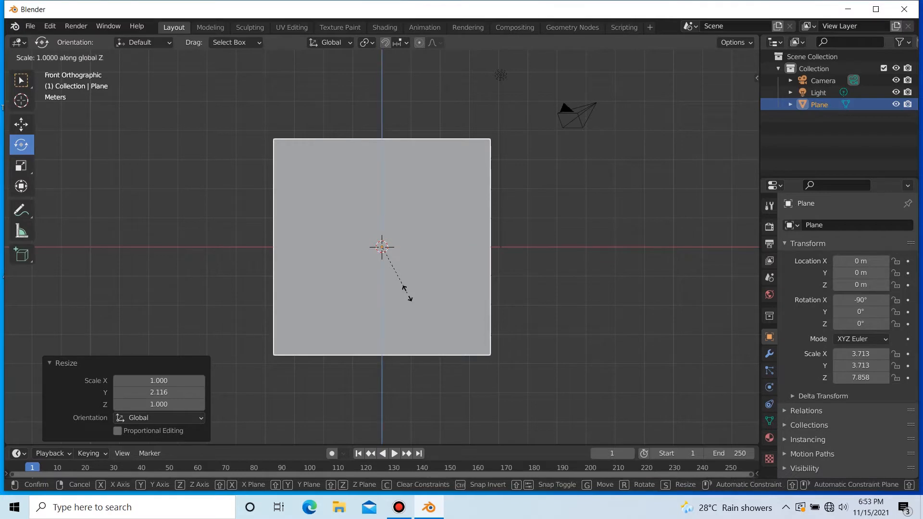
left_click(409, 331)
Extrude the plane's face about -0.155 m along its normal to form a thin upright panel.
left_click_drag(724, 118, 460, 108)
key("Tab")
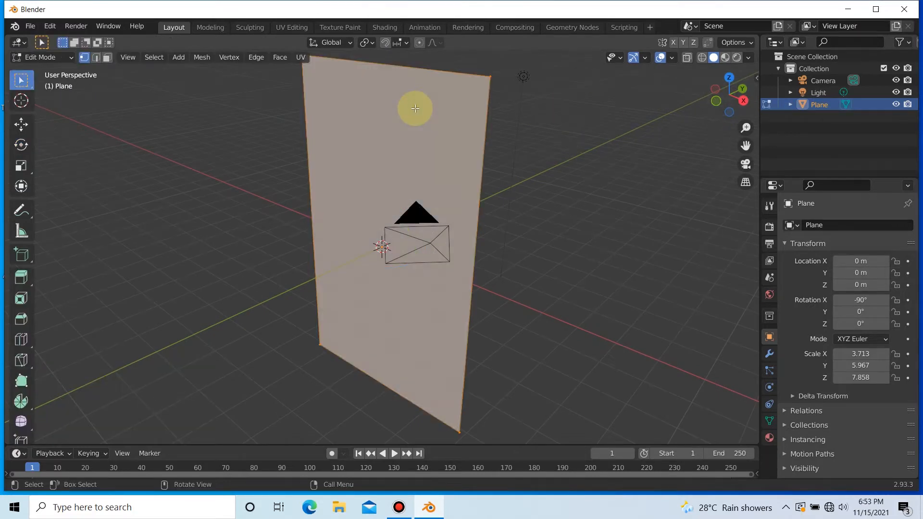
left_click(108, 58)
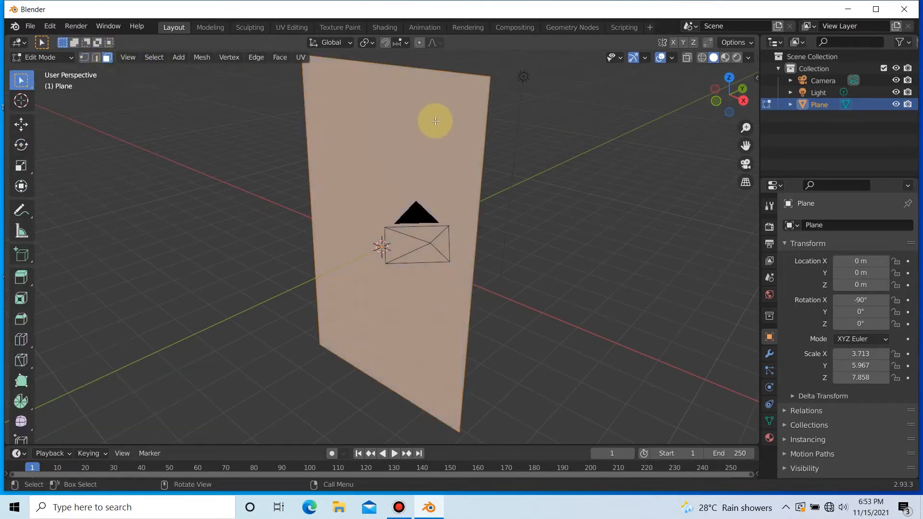
key("e")
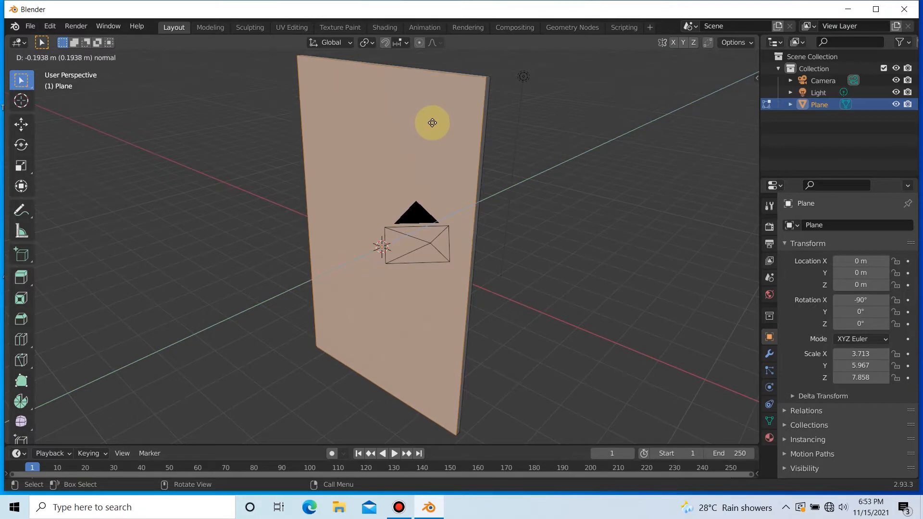
left_click(432, 122)
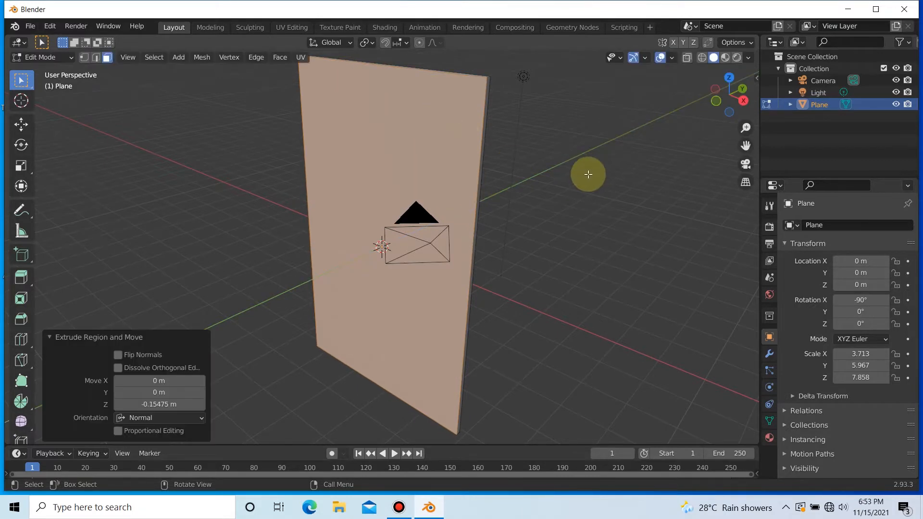
key("Tab")
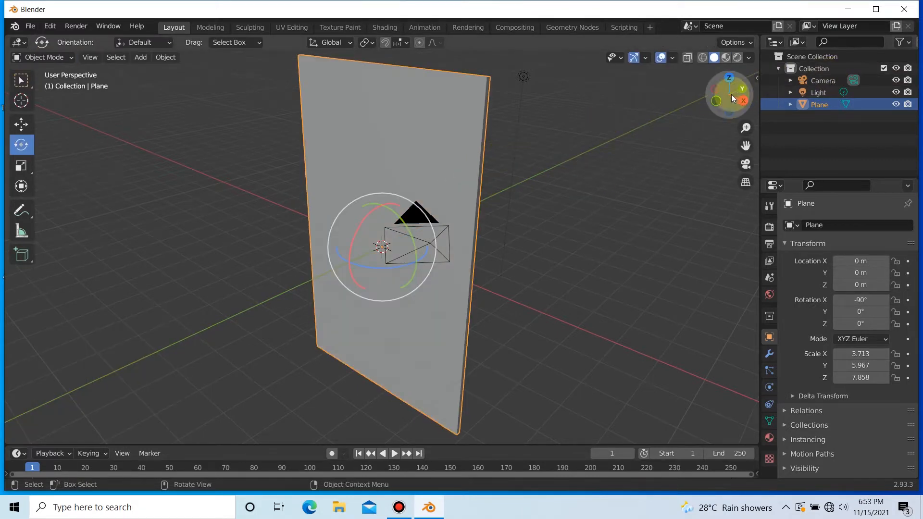
Divide the panel into vertical strips with a centred loop cut of 13 cuts.
left_click_drag(731, 95, 382, 77)
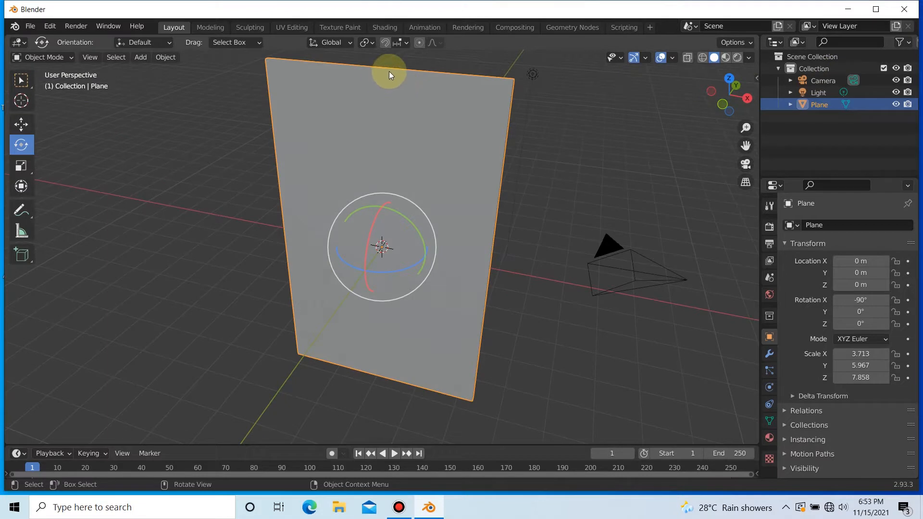
key("Tab")
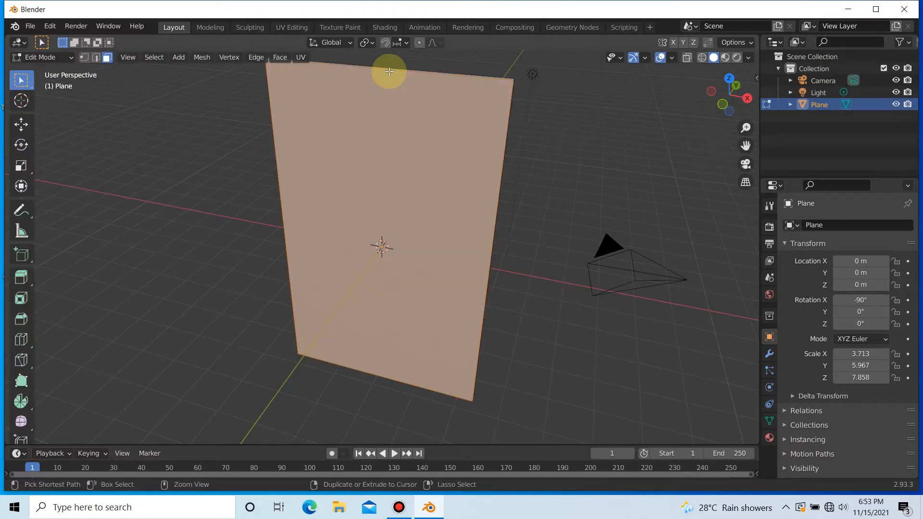
key("ctrl+r")
left_click(389, 72)
right_click(381, 80)
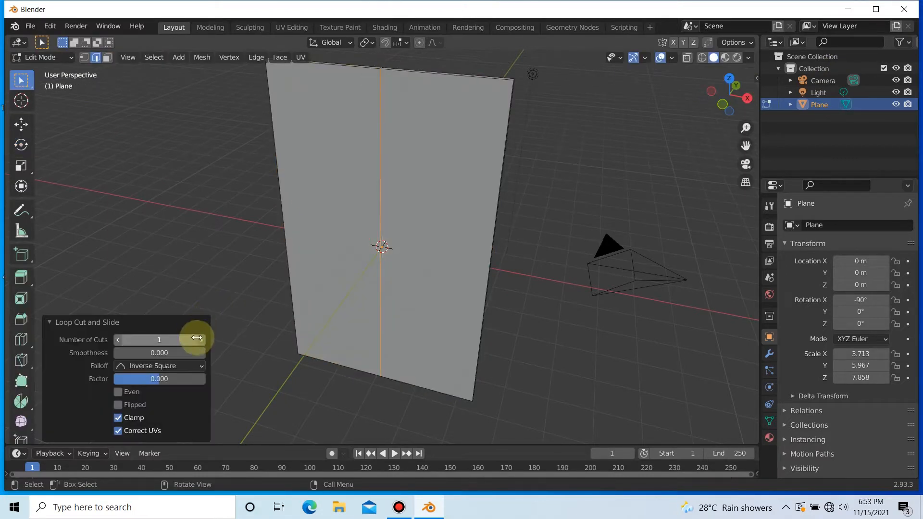
left_click(202, 340)
left_click(202, 340)
left_click(202, 339)
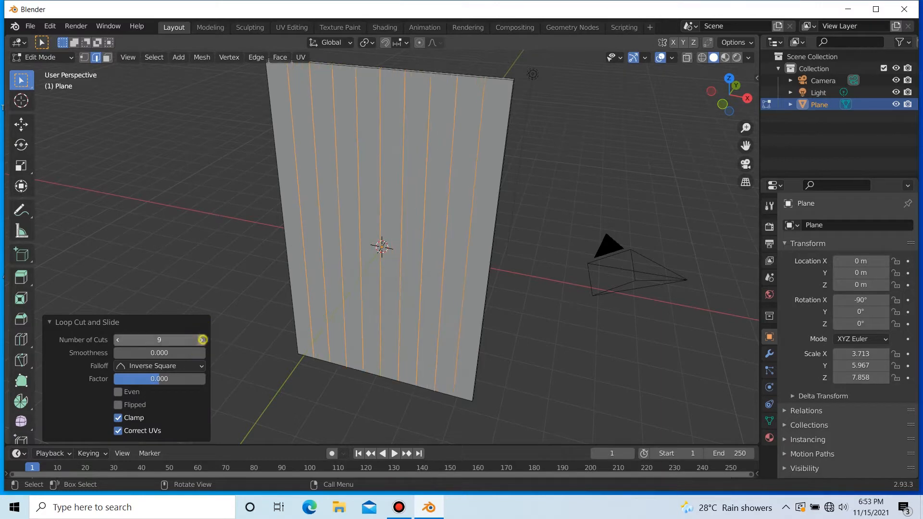
left_click(202, 340)
left_click(202, 340)
left_click(202, 340)
Select all the narrow faces along the panel's top edge in face selection mode.
left_click_drag(734, 107, 734, 97)
left_click(107, 57)
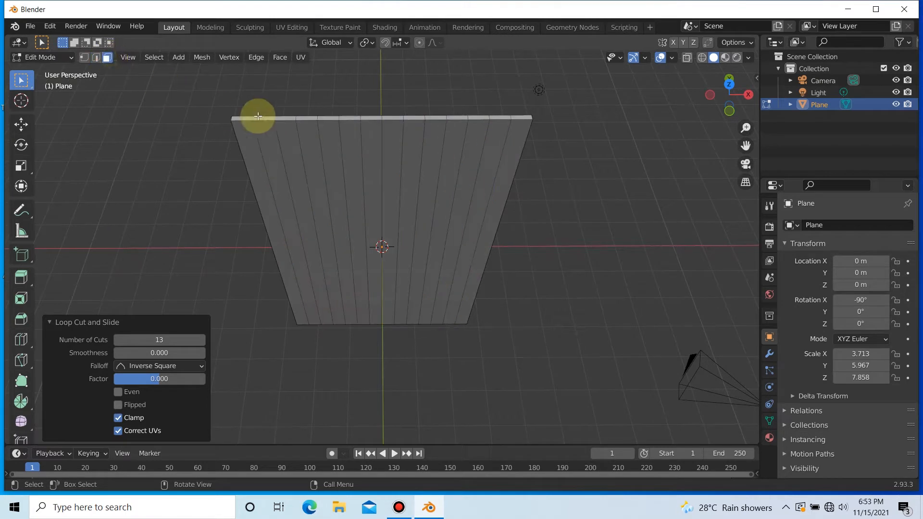
scroll(269, 117, "up", 2)
scroll(238, 109, "down", 2)
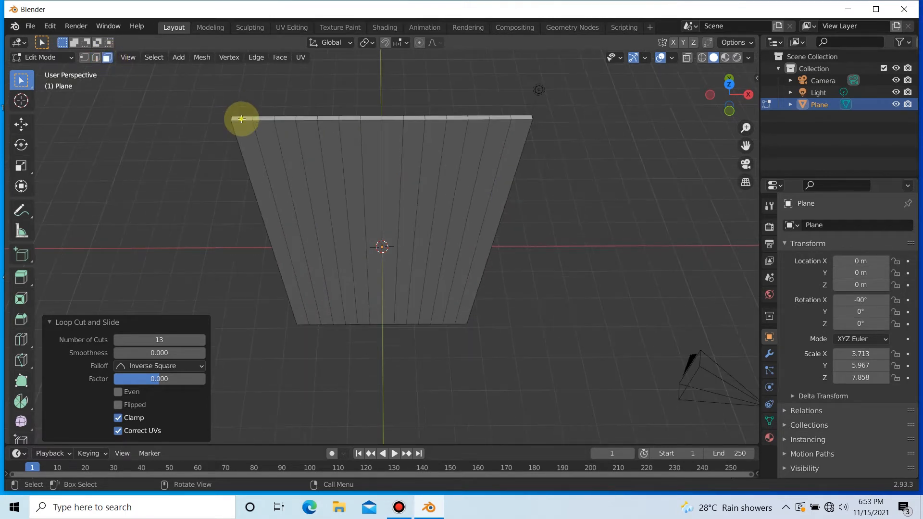
left_click(241, 119)
left_click(263, 119, "shift")
left_click(284, 118, "shift")
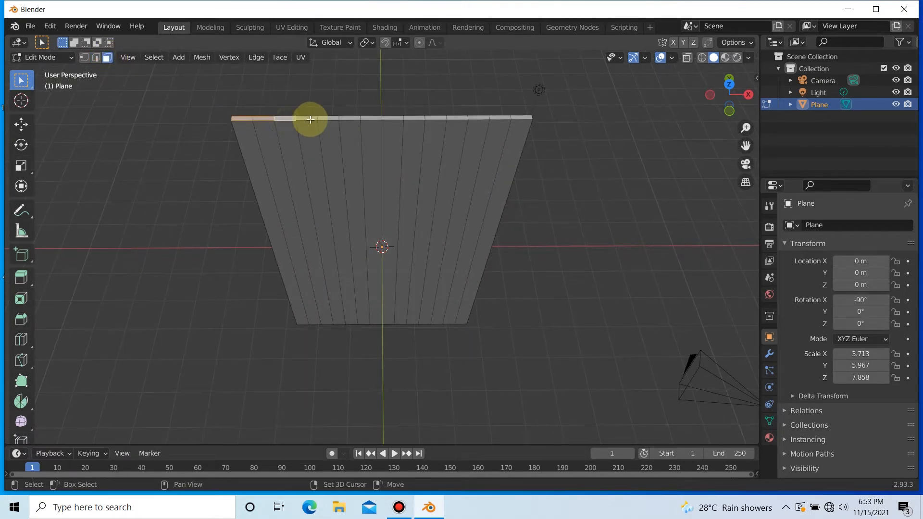
left_click(330, 118, "shift")
left_click(349, 118, "shift")
left_click(372, 118, "shift")
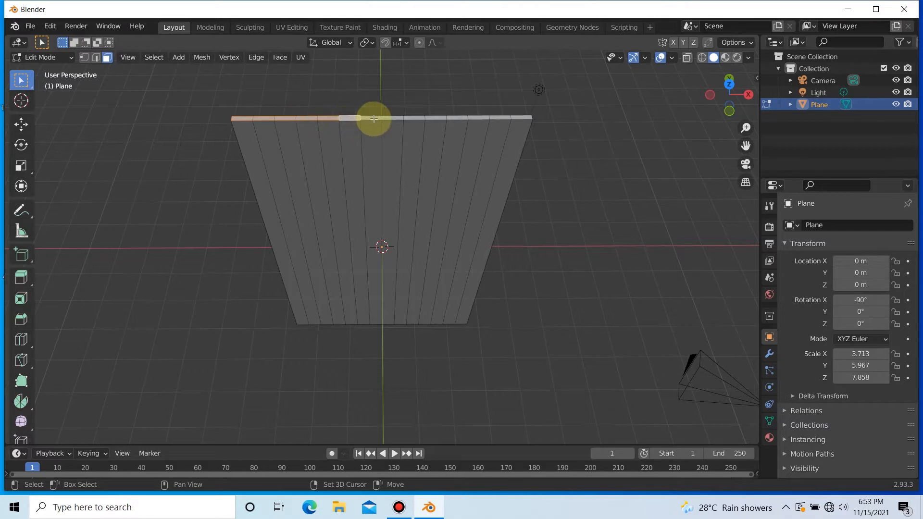
left_click(395, 117, "shift")
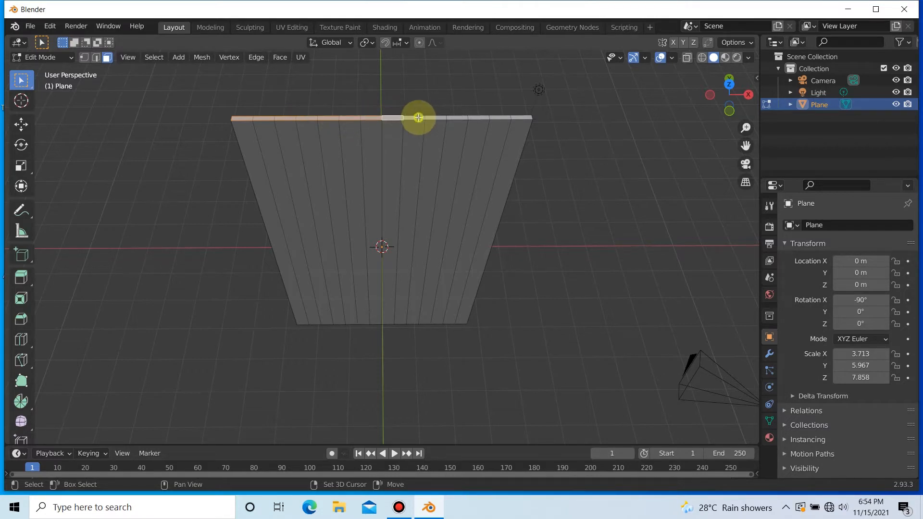
left_click(419, 117, "shift")
left_click(439, 118, "shift")
left_click(482, 117, "shift")
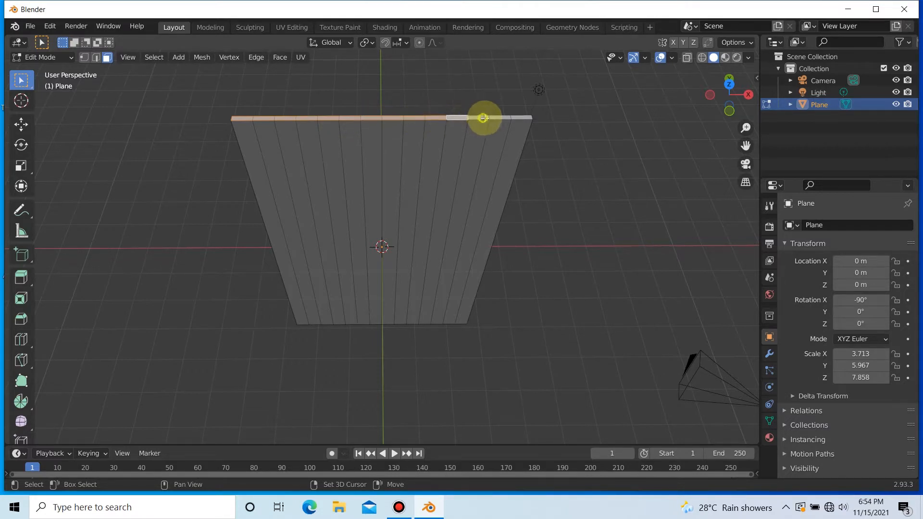
left_click(503, 118, "shift")
left_click(523, 118, "shift")
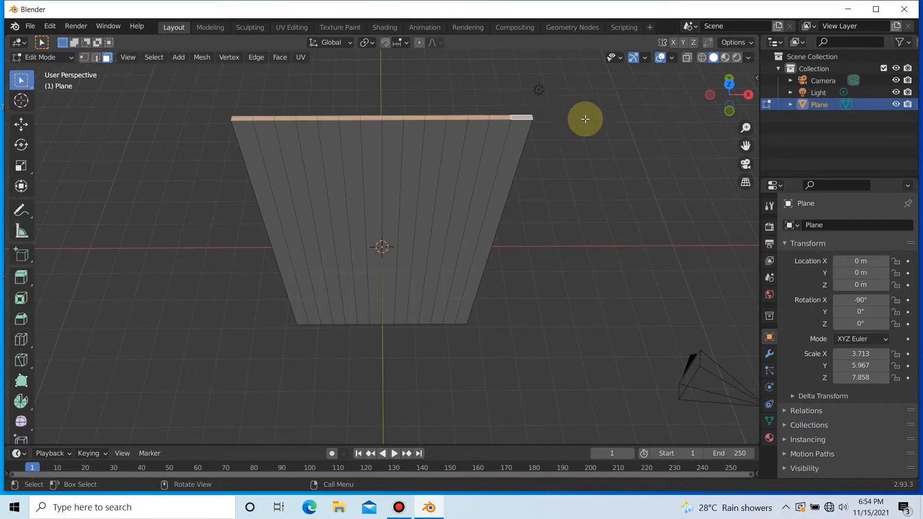
Add all the narrow faces along the panel's bottom edge to the selection.
left_click_drag(731, 112, 728, 93)
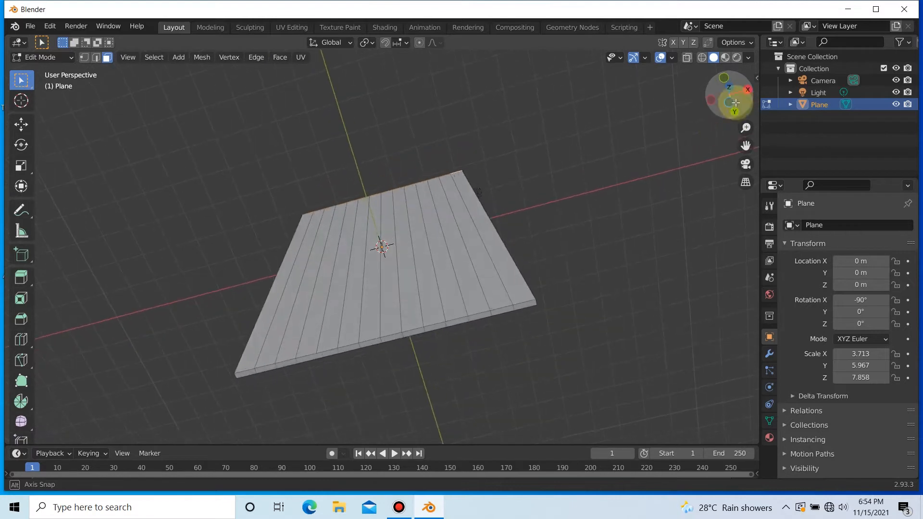
left_click(523, 302, "shift")
left_click(508, 306, "shift")
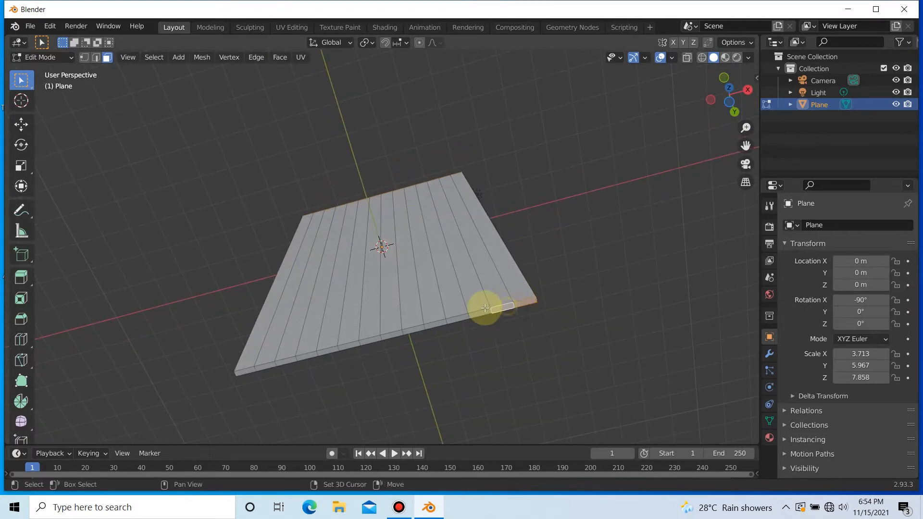
left_click(481, 312, "shift")
left_click(457, 316, "shift")
left_click(427, 328, "shift")
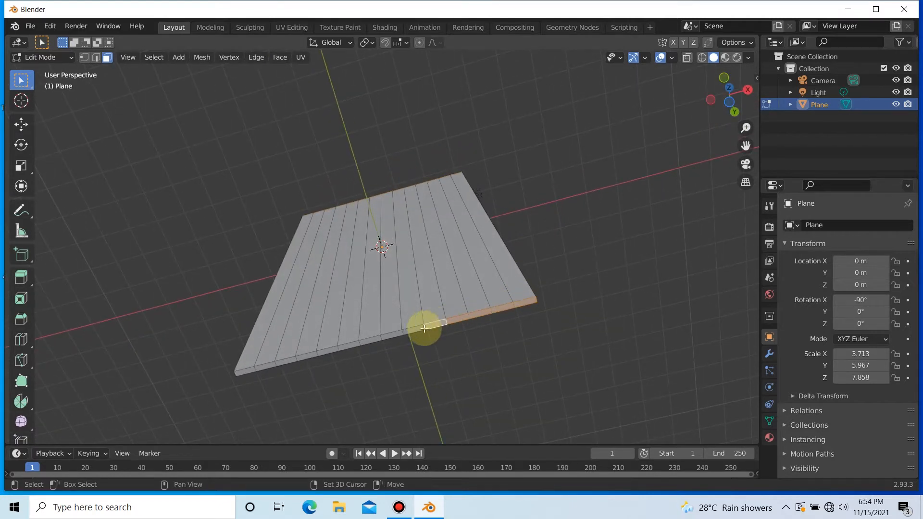
left_click(412, 328, "shift")
left_click(391, 333, "shift")
left_click(368, 338, "shift")
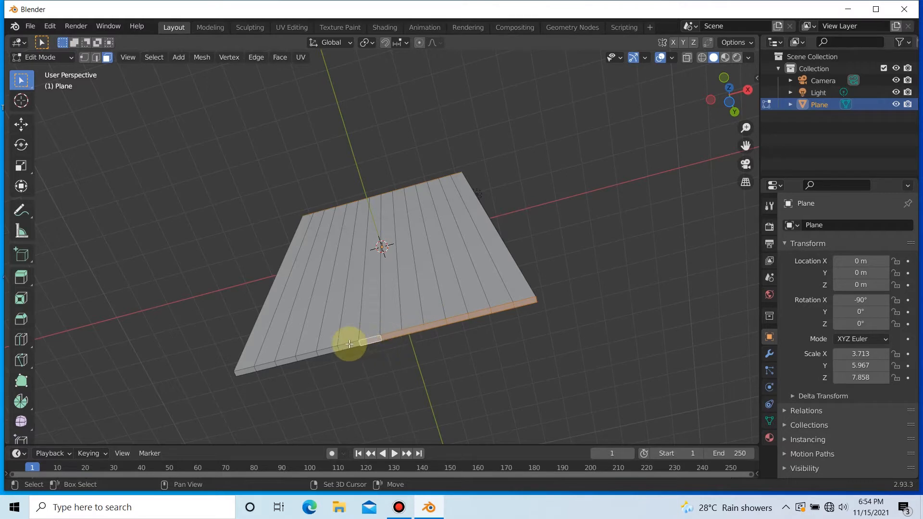
left_click(349, 344, "shift")
left_click(329, 350, "shift")
left_click(304, 356, "shift")
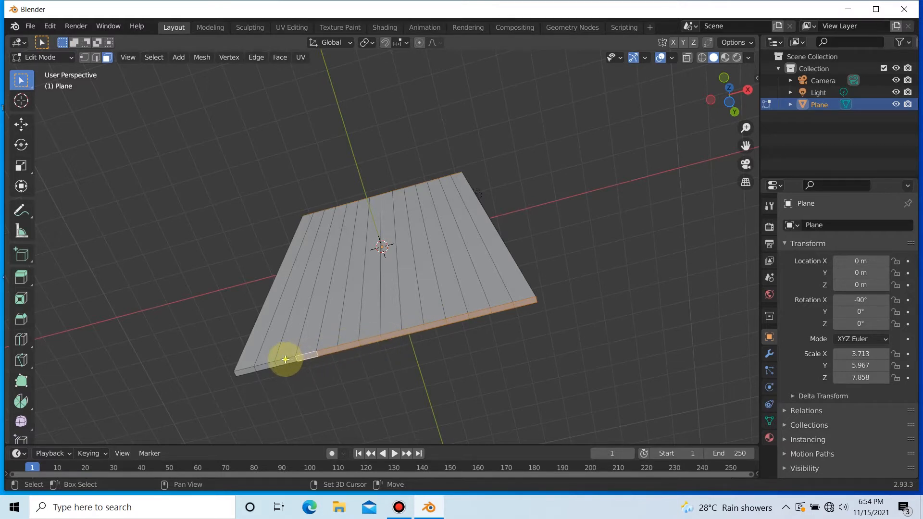
left_click(285, 360, "shift")
left_click(260, 367, "shift")
left_click(244, 372, "shift")
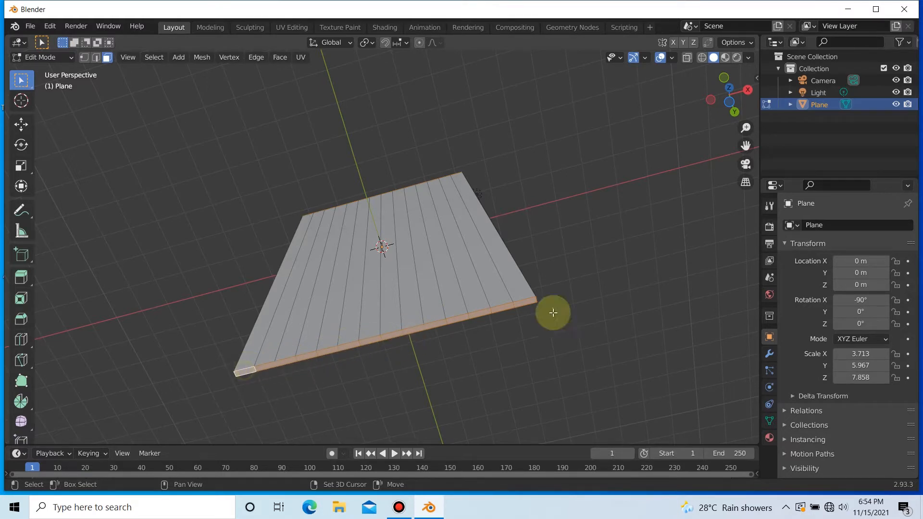
Extrude the selected top and bottom edge faces and scale the extrusion outward by 1.155.
left_click_drag(744, 91, 740, 75)
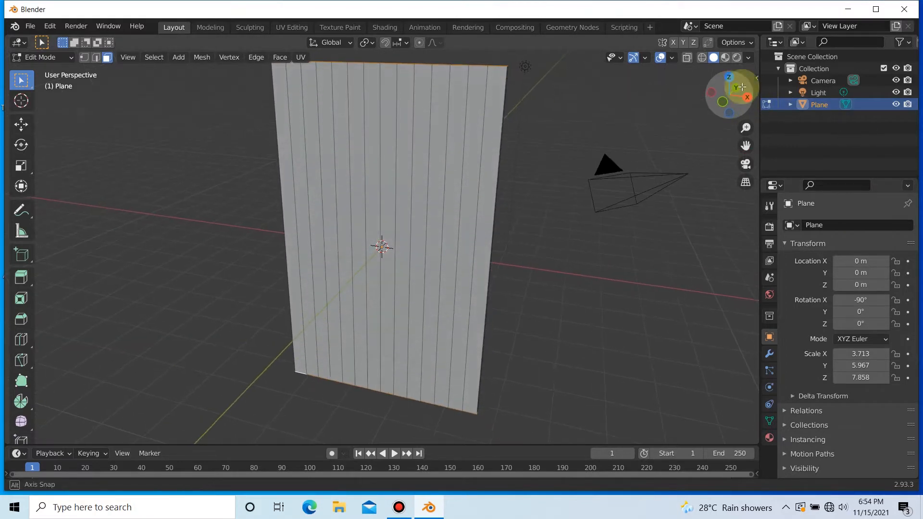
left_click_drag(745, 146, 746, 159)
scroll(462, 223, "down", 1)
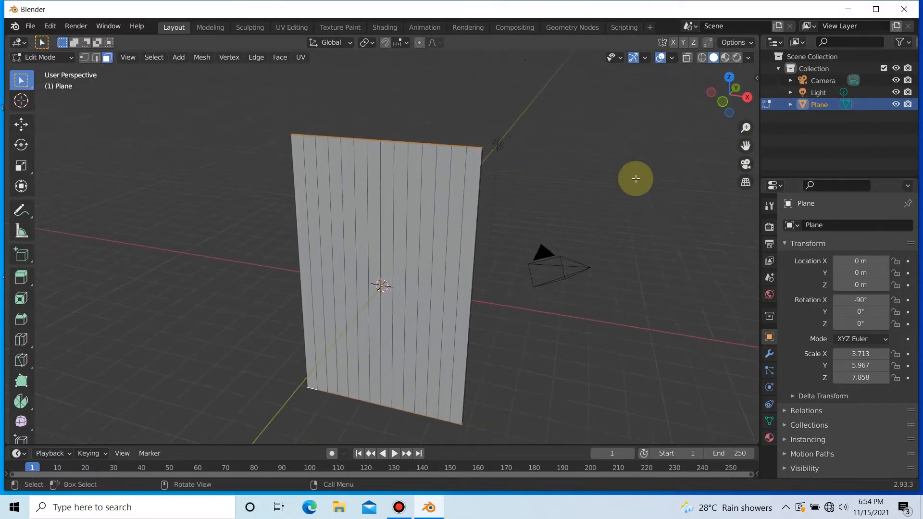
left_click_drag(729, 92, 730, 134)
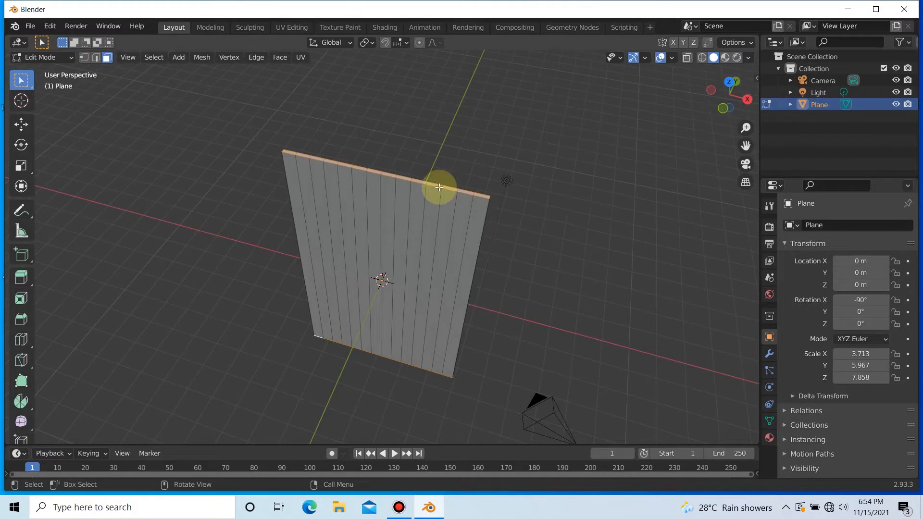
scroll(439, 185, "up", 1)
key("s")
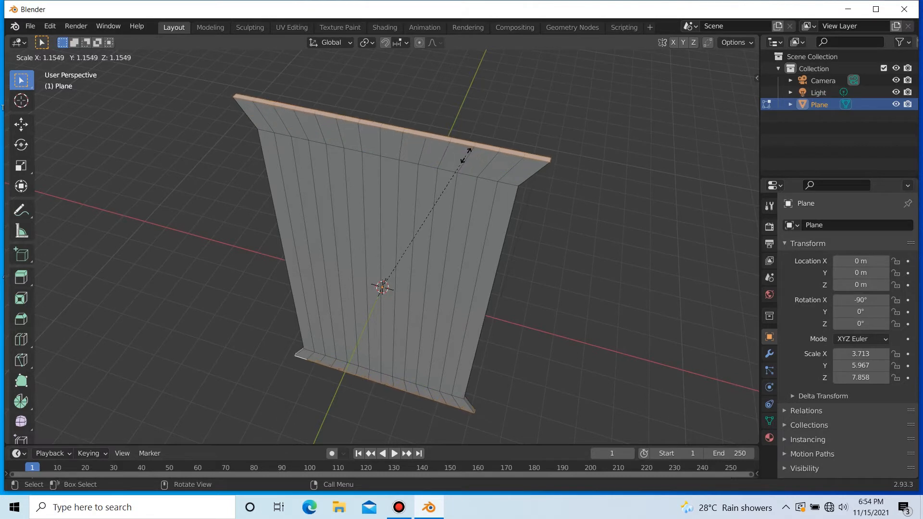
left_click(466, 155)
Return to Object Mode and widen the whole panel along global X by a factor of 1.110 in the front view.
key("KP_1")
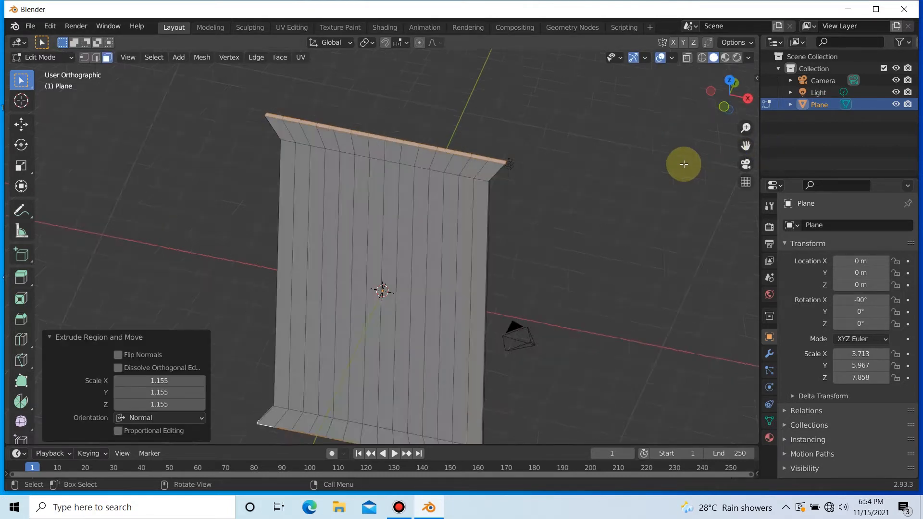
scroll(589, 159, "down", 2)
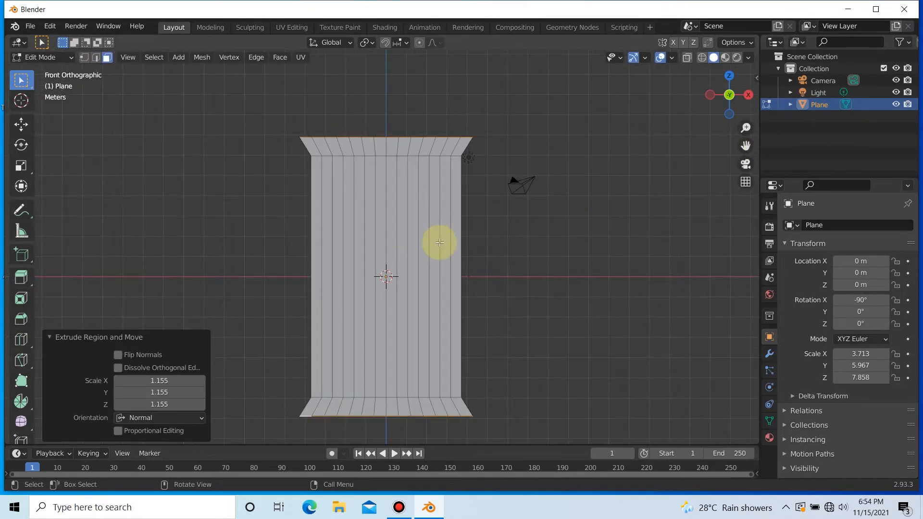
key("Tab")
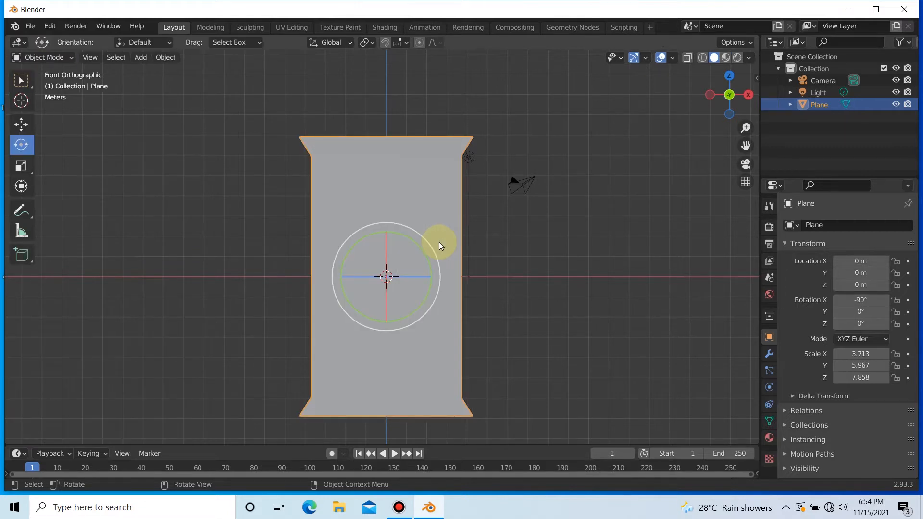
key("s")
key("y")
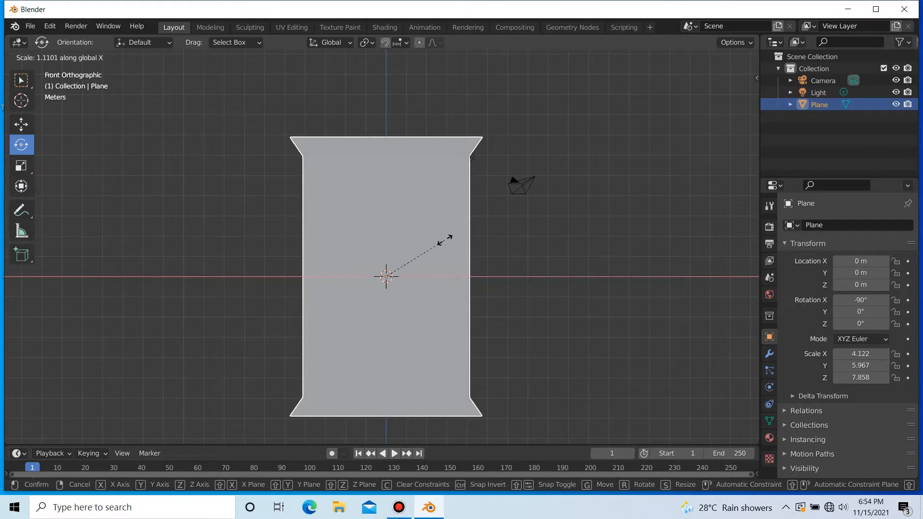
left_click(446, 240)
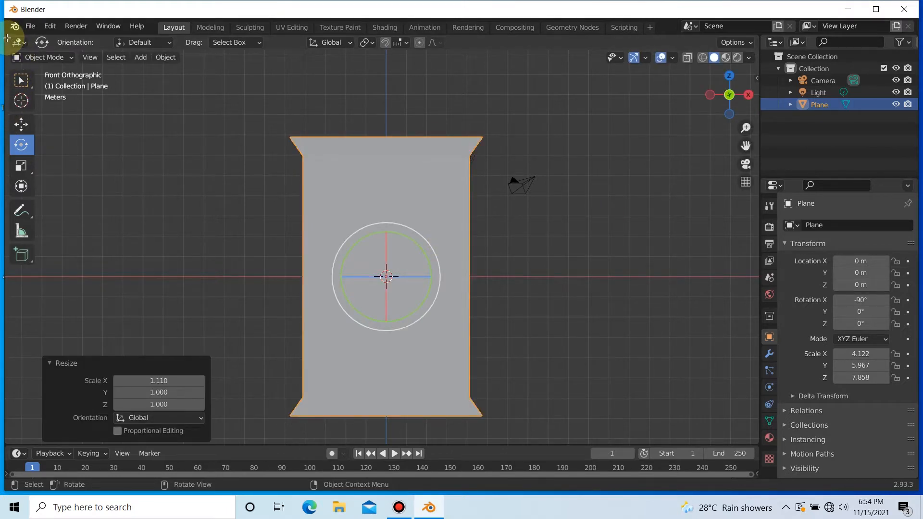
Split the viewport into two side-by-side areas and give the panel a new material with an Image Texture as Base Color.
left_click_drag(16, 36, 342, 75)
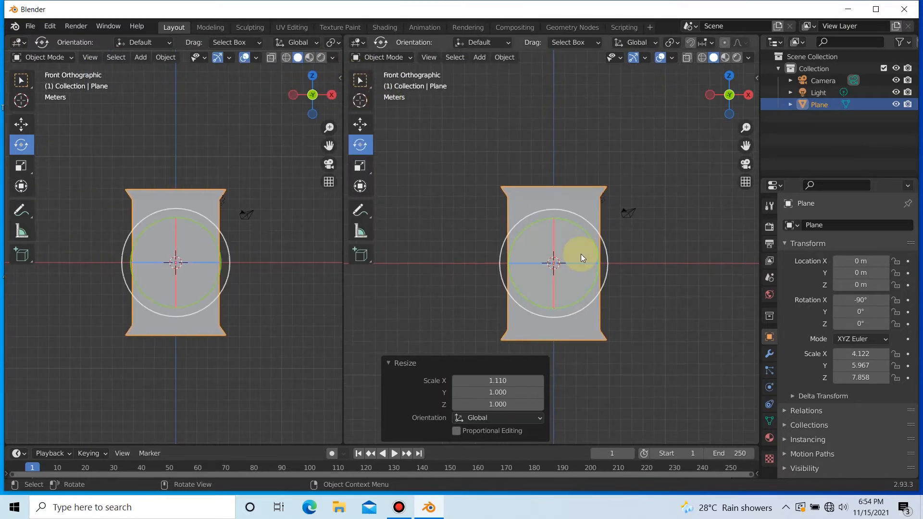
scroll(574, 259, "up", 2)
left_click(769, 438)
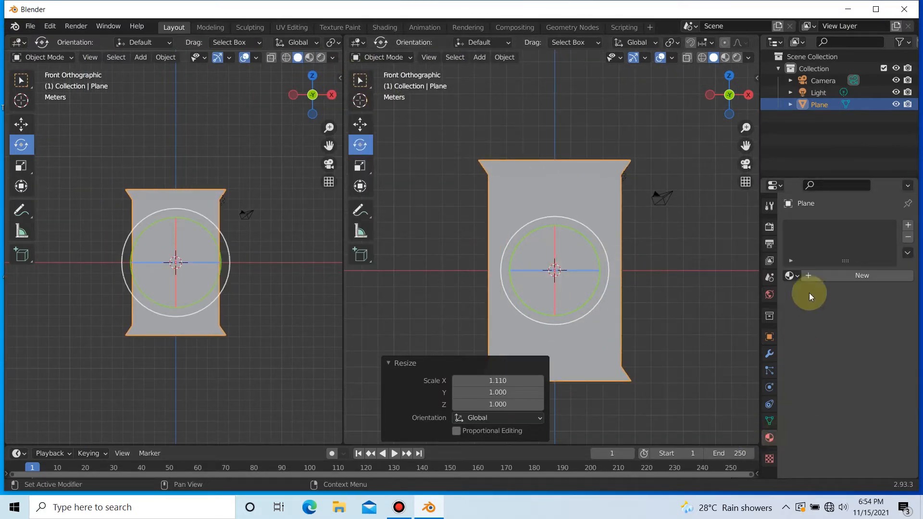
left_click(821, 280)
left_click(838, 399)
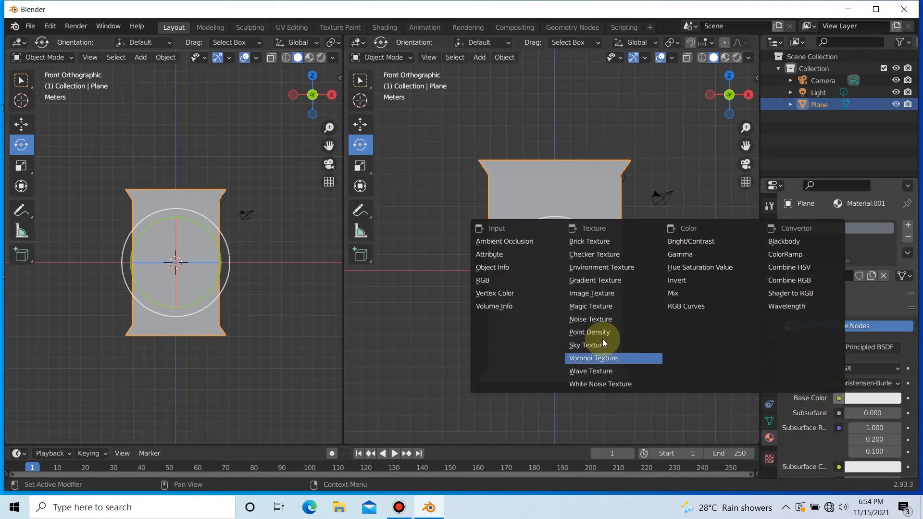
left_click(597, 294)
Load texture (5).jpg from a subfolder of Pictures as the Base Color image and show the panel in Material Preview shading.
left_click(888, 414)
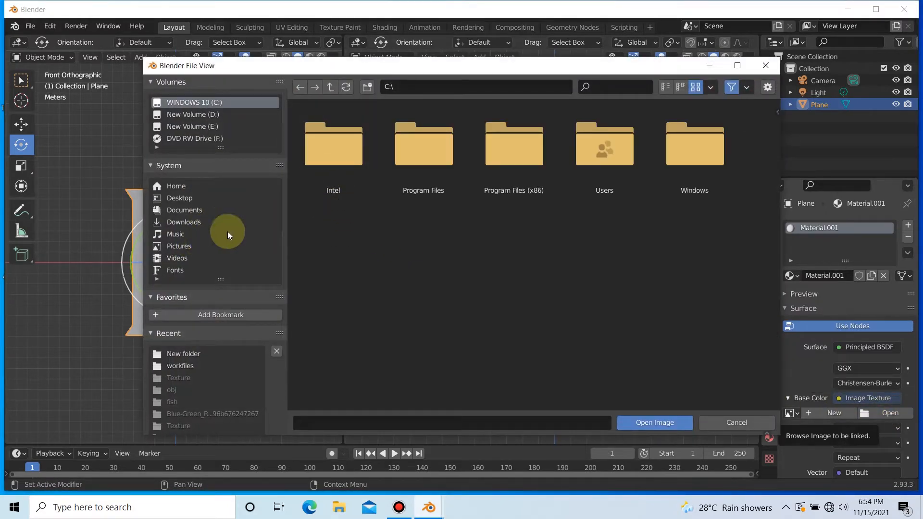
left_click(181, 245)
double_click(328, 155)
double_click(334, 241)
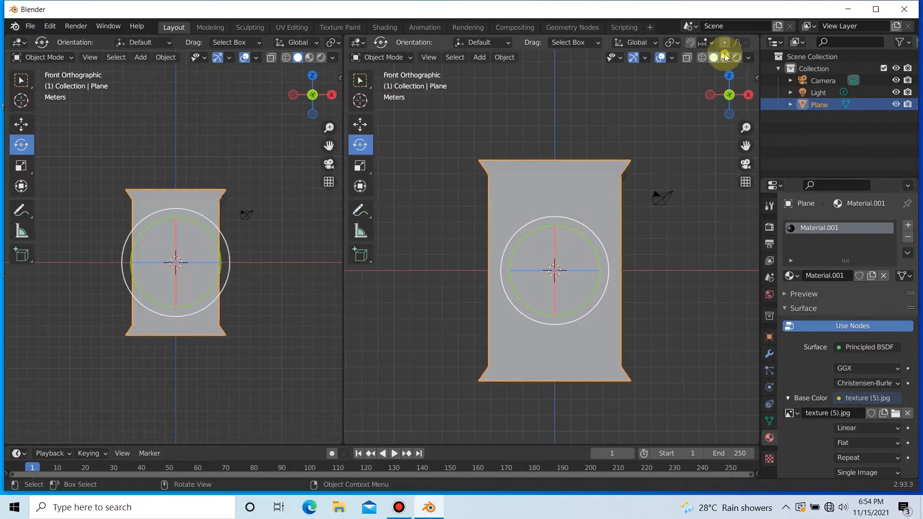
left_click(725, 57)
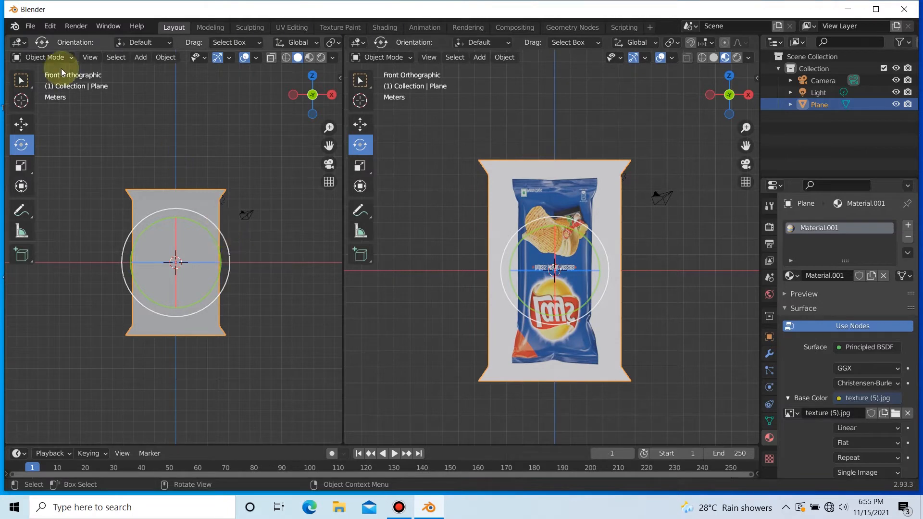
Change the new viewport area to the UV Editor and enter Edit Mode on the panel.
left_click(19, 45)
left_click(19, 89)
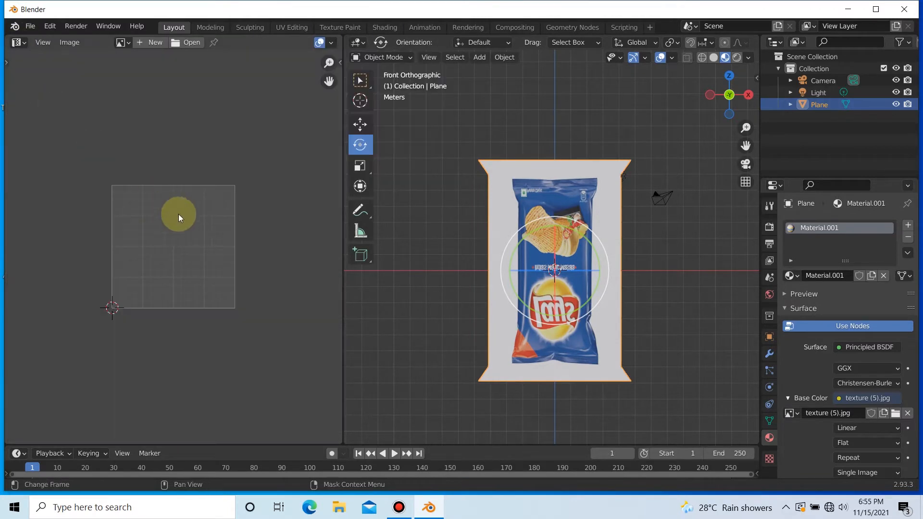
key("Tab")
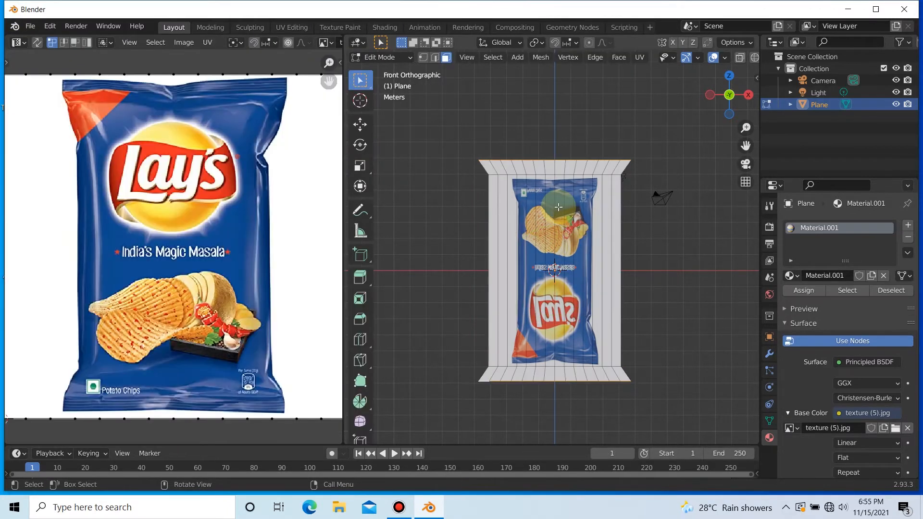
Select all the panel's faces and UVs and unwrap them with Project from View from the front.
key("a")
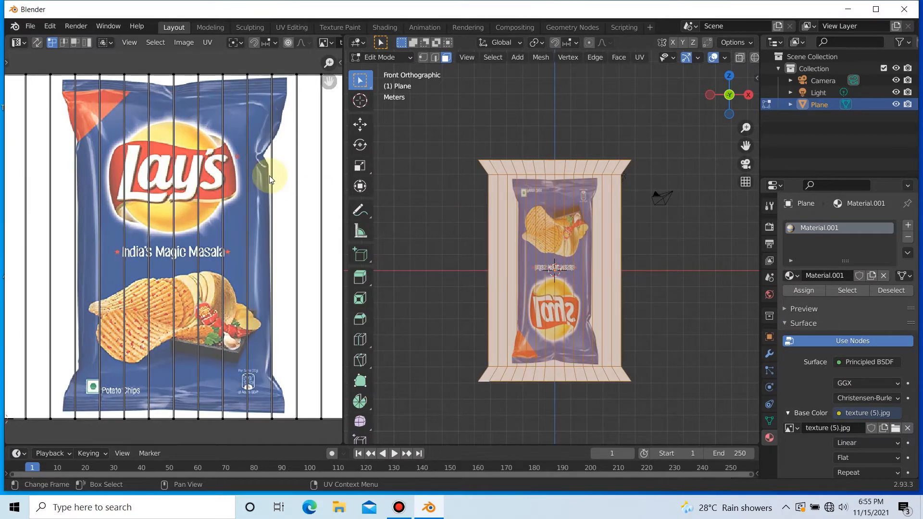
scroll(269, 175, "down", 1)
key("a")
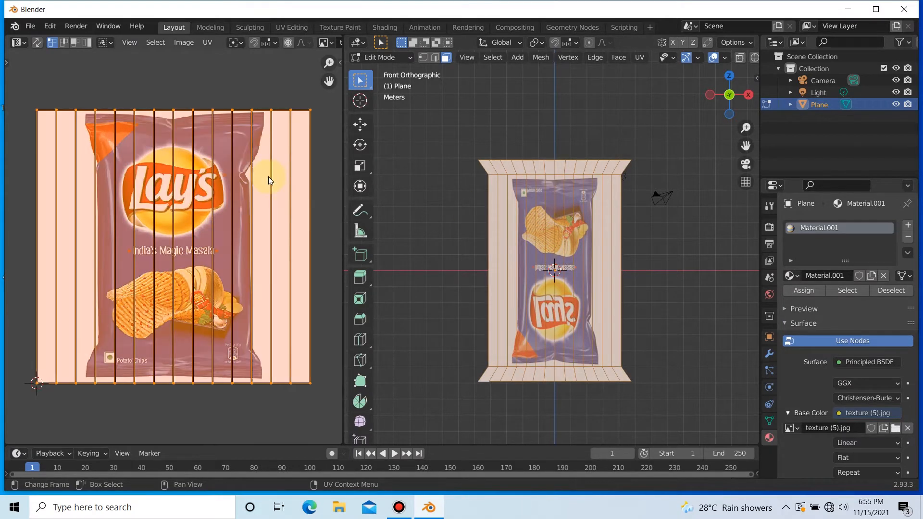
left_click(641, 58)
left_click(687, 166)
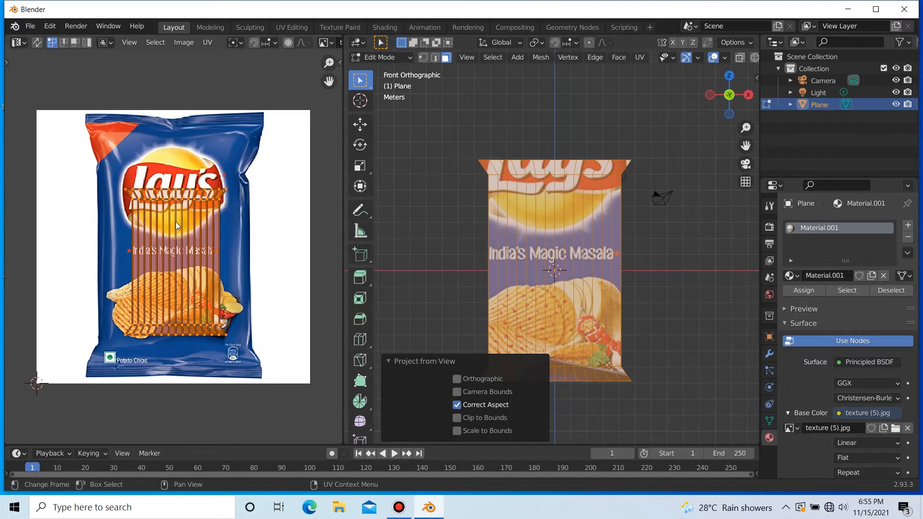
Scale up the projected UV layout and move it so it covers the body of the Lay's packet image.
left_click(7, 63)
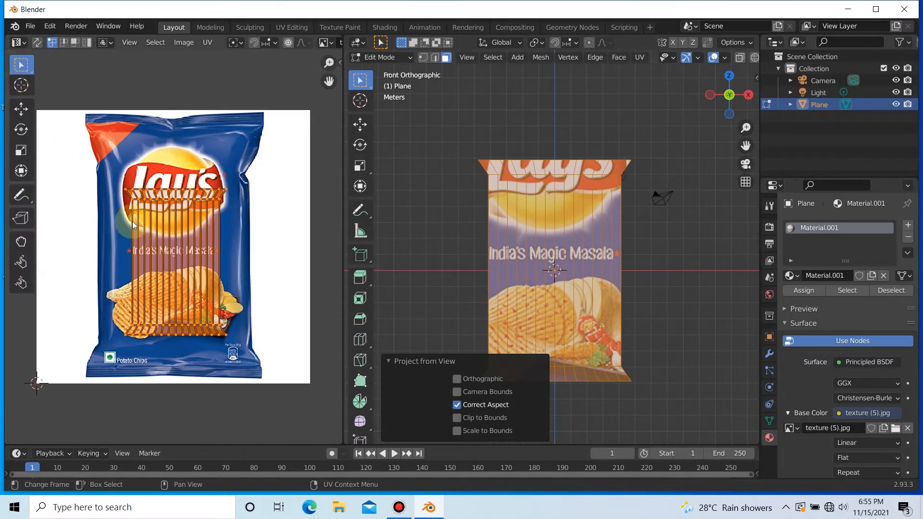
left_click(21, 150)
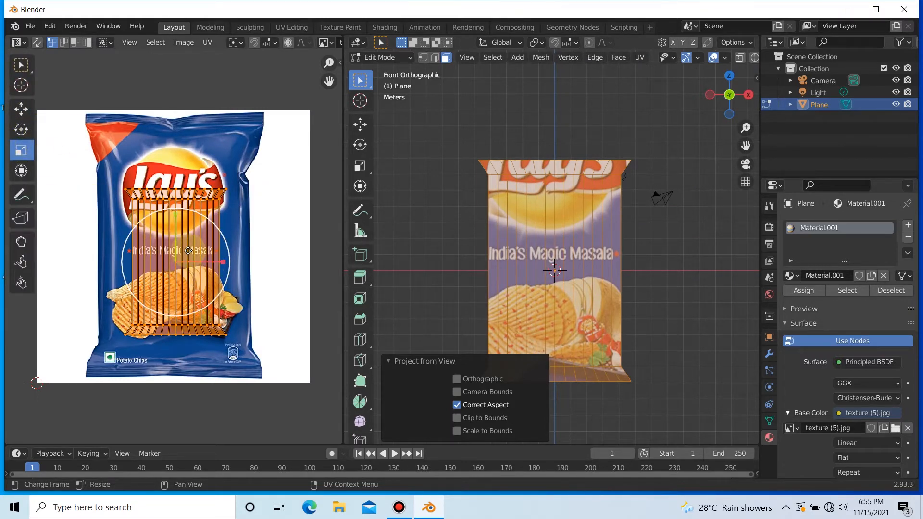
left_click_drag(188, 250, 170, 198)
left_click(21, 109)
left_click(171, 198)
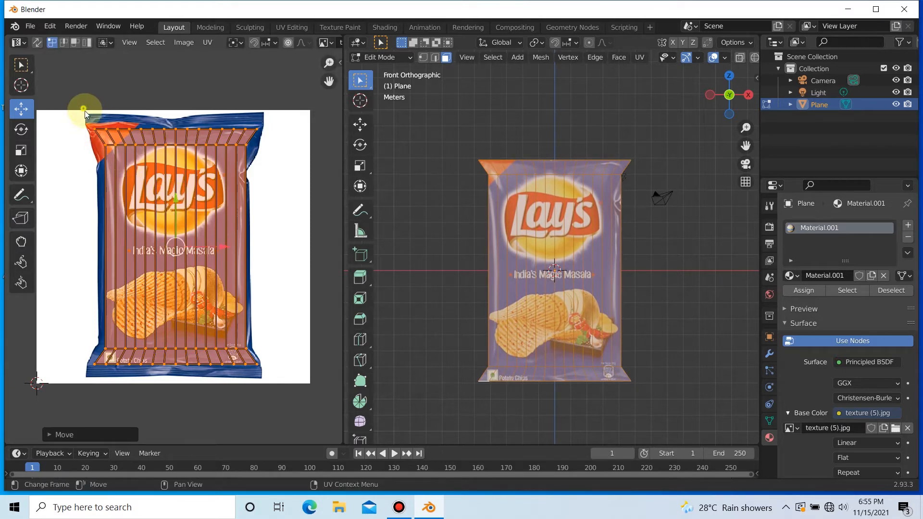
Move the UVs of the upper flare up and those of the lower flare down to the packet image's edges.
left_click_drag(85, 111, 305, 163)
left_click_drag(173, 134, 173, 120)
left_click_drag(72, 330, 274, 385)
left_click_drag(174, 358, 174, 370)
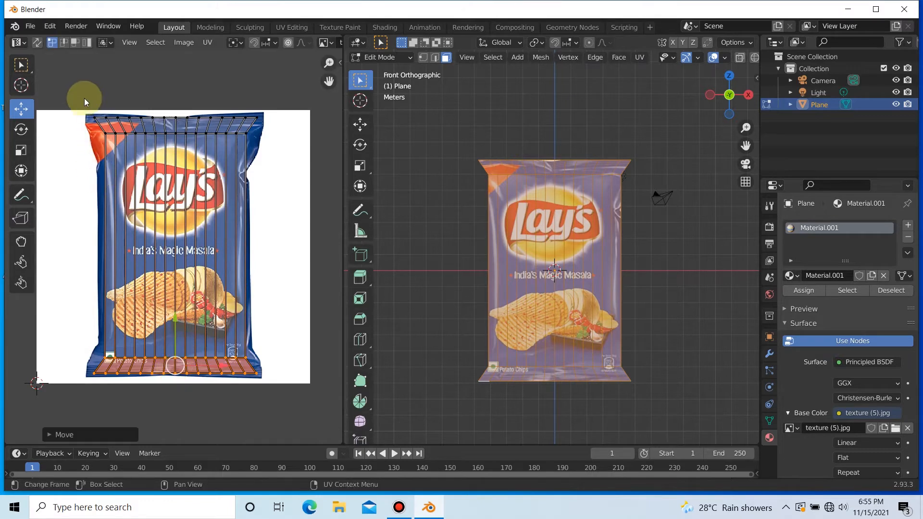
Stretch the whole UV layout horizontally by about 1.05 to match the packet's width, and leave Edit Mode with nothing selected.
key("a")
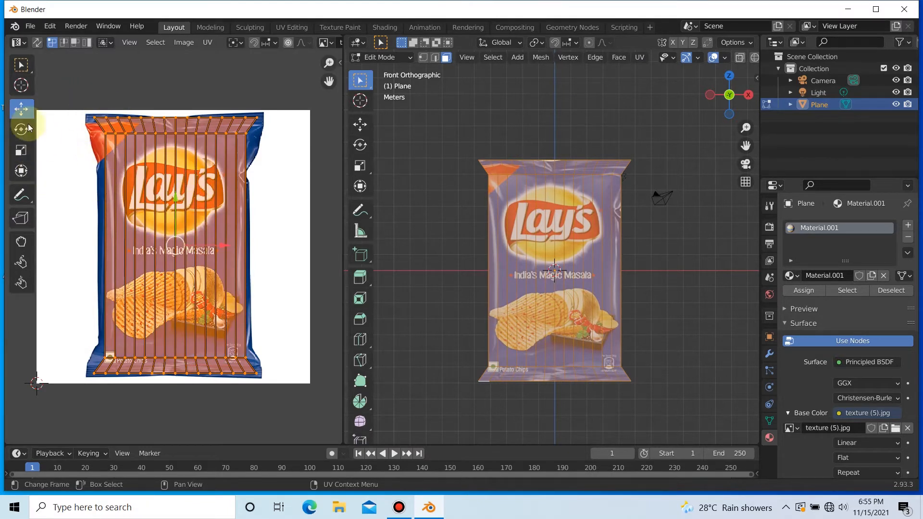
left_click(21, 150)
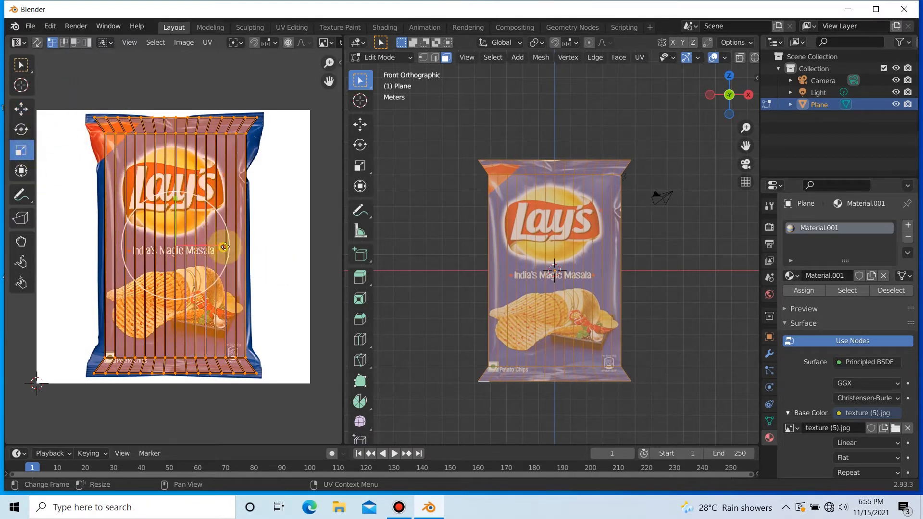
left_click_drag(224, 247, 227, 246)
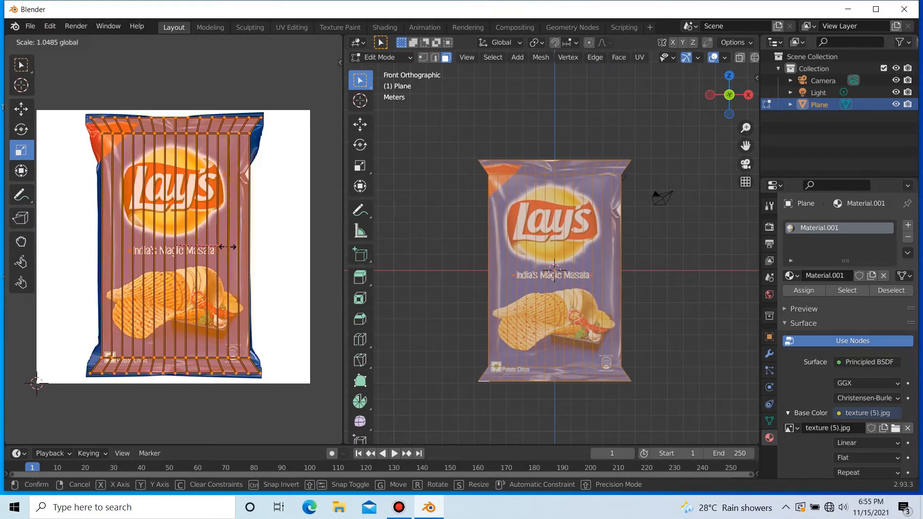
left_click(228, 246)
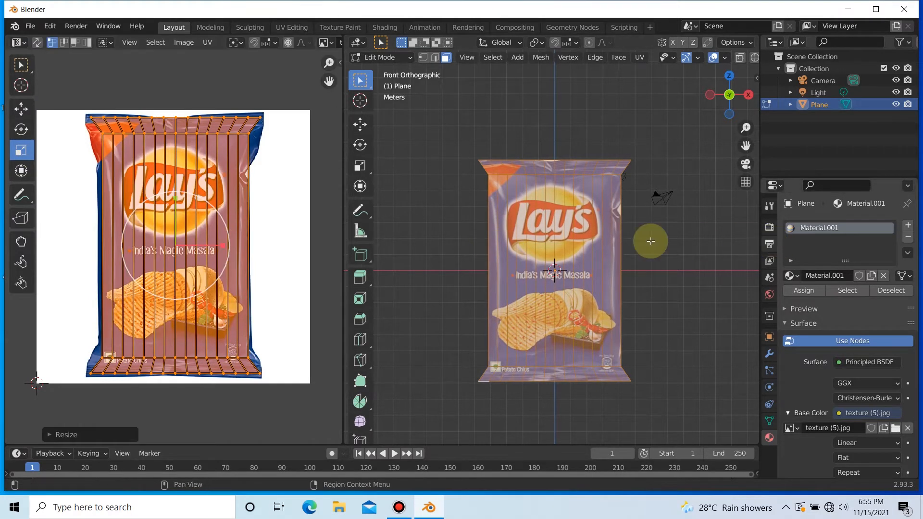
key("Tab")
left_click(675, 173)
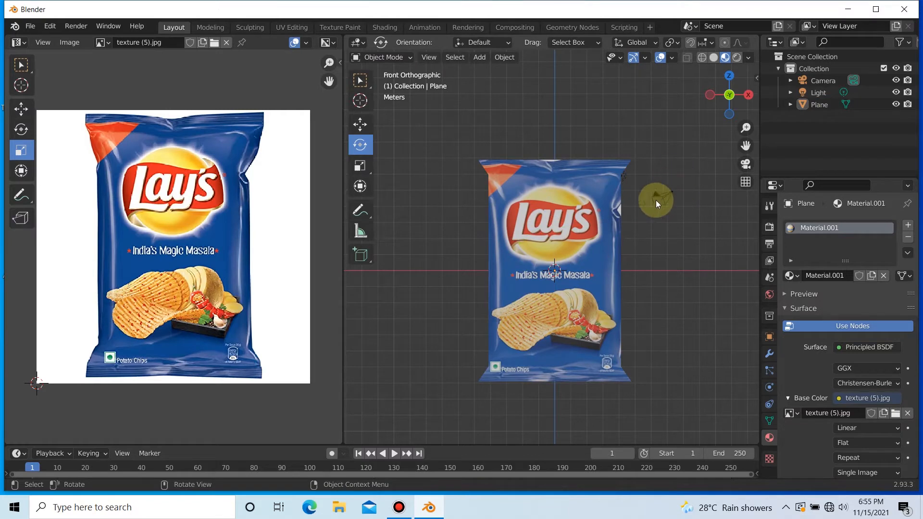
Reopen the panel in Edit Mode, nudge its whole UV layout slightly left and down over the packet image, and return to Object Mode.
left_click(554, 222)
key("Tab")
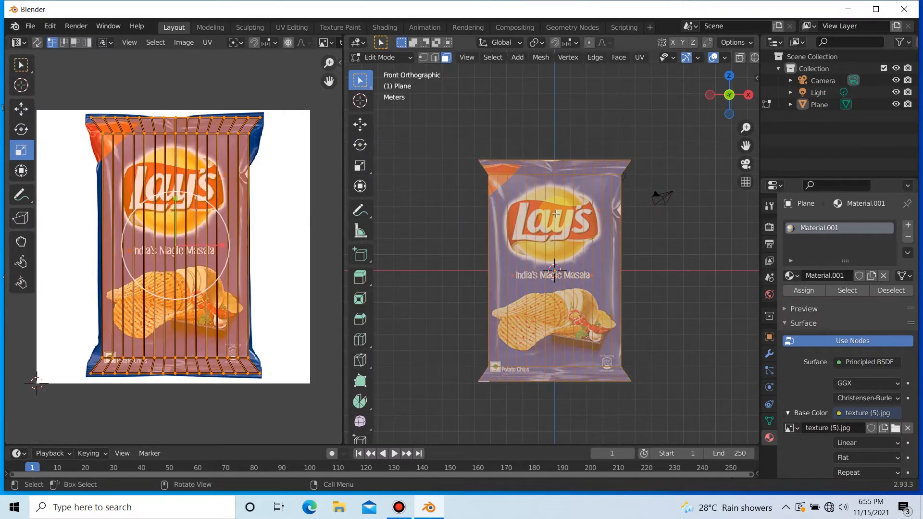
left_click(268, 149)
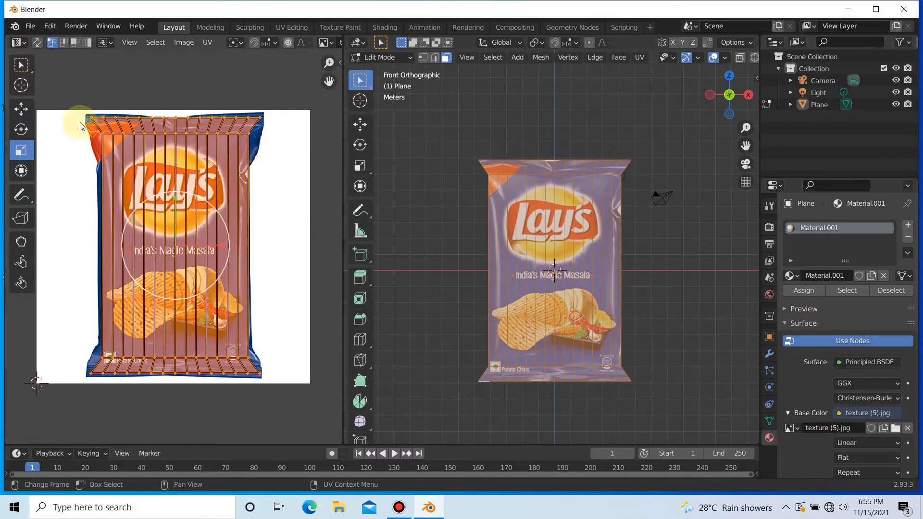
left_click(20, 109)
left_click_drag(225, 245, 219, 244)
left_click_drag(177, 202, 173, 203)
key("Tab")
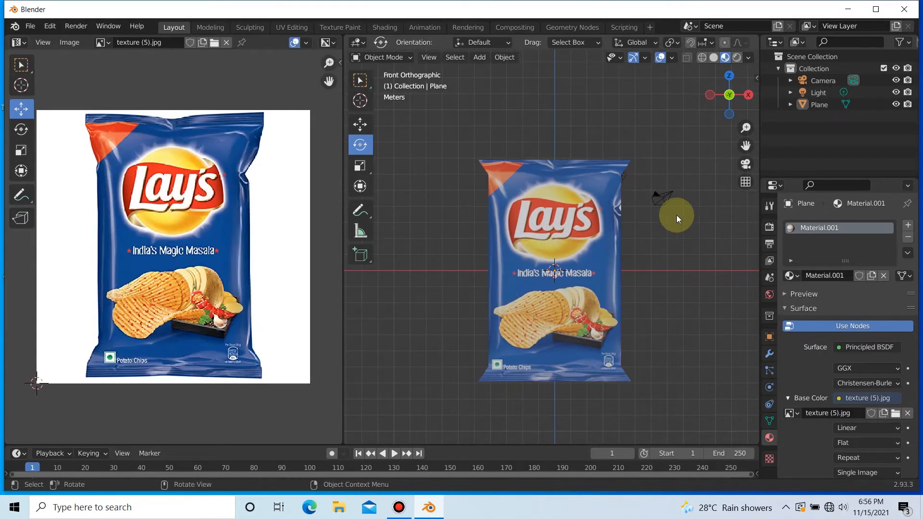
Add 17 evenly spaced horizontal loop cuts across the packet's body in Edit Mode, and return to Object Mode.
left_click_drag(731, 96, 711, 108)
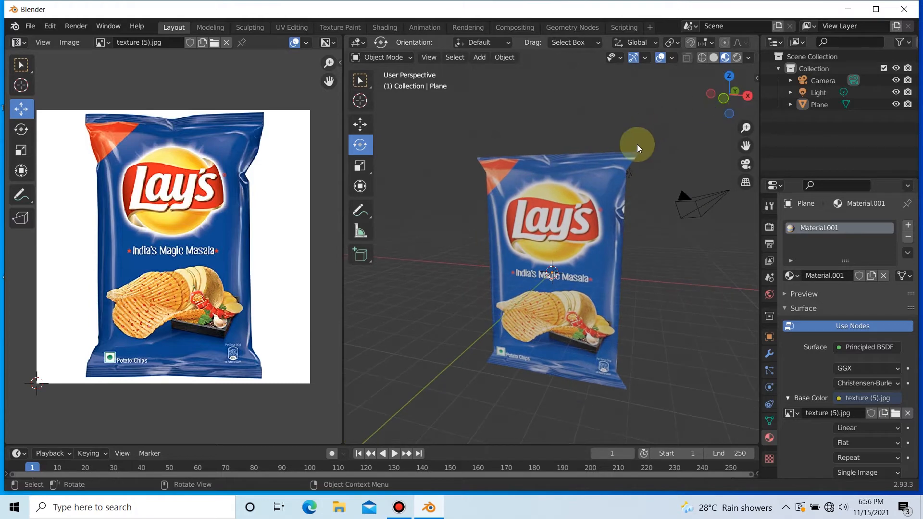
left_click(618, 174)
key("Tab")
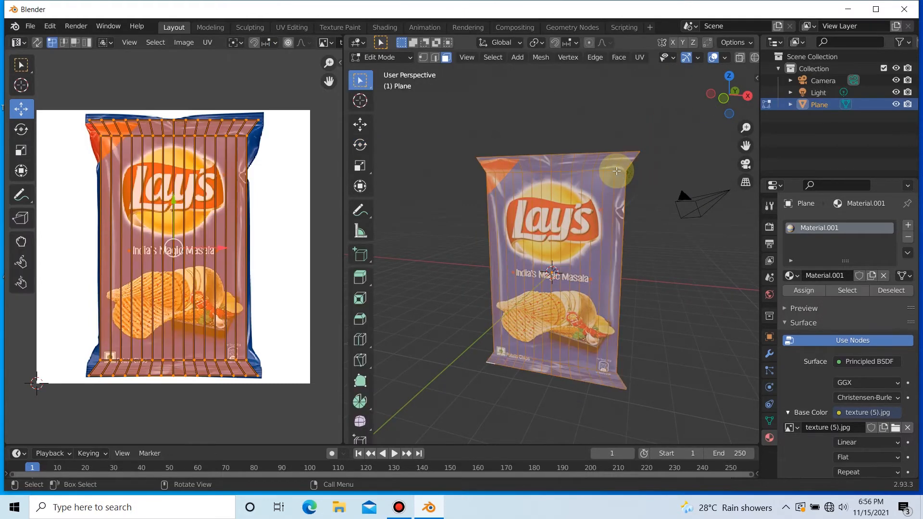
key("ctrl+r")
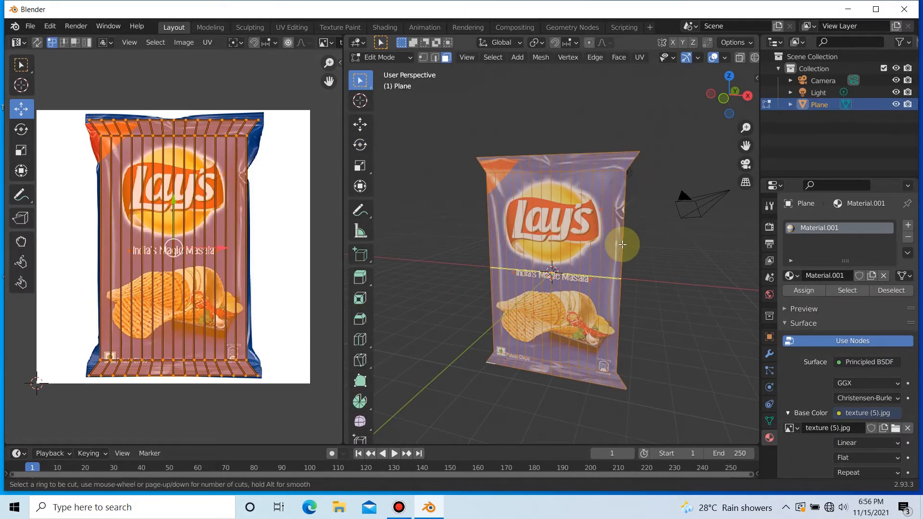
left_click(622, 245)
left_click(622, 244)
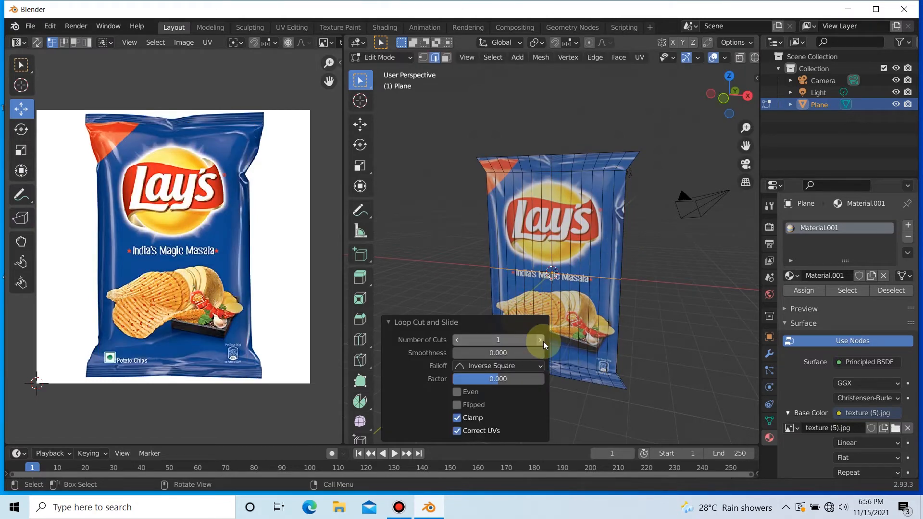
left_click(541, 339)
left_click(541, 340)
left_click(541, 340)
left_click(541, 340)
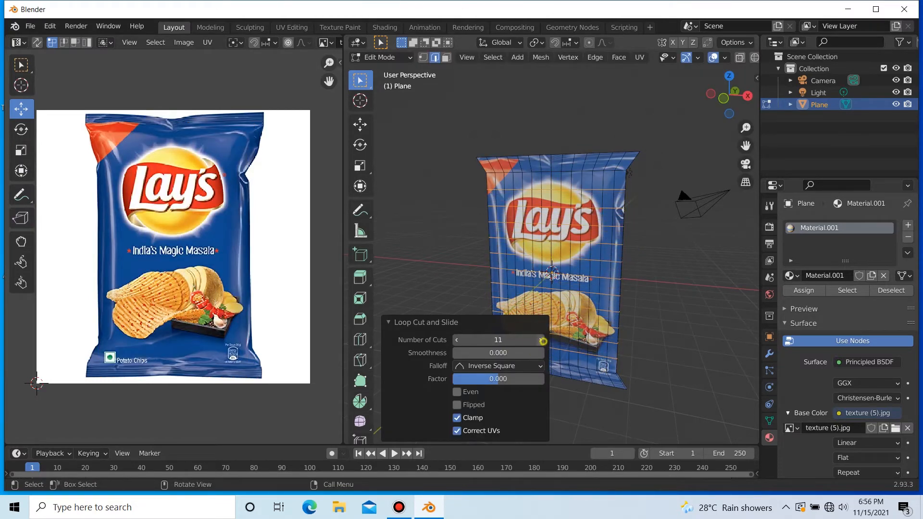
left_click(543, 341)
left_click(543, 341)
left_click(544, 340)
left_click(543, 341)
left_click(544, 341)
left_click(543, 341)
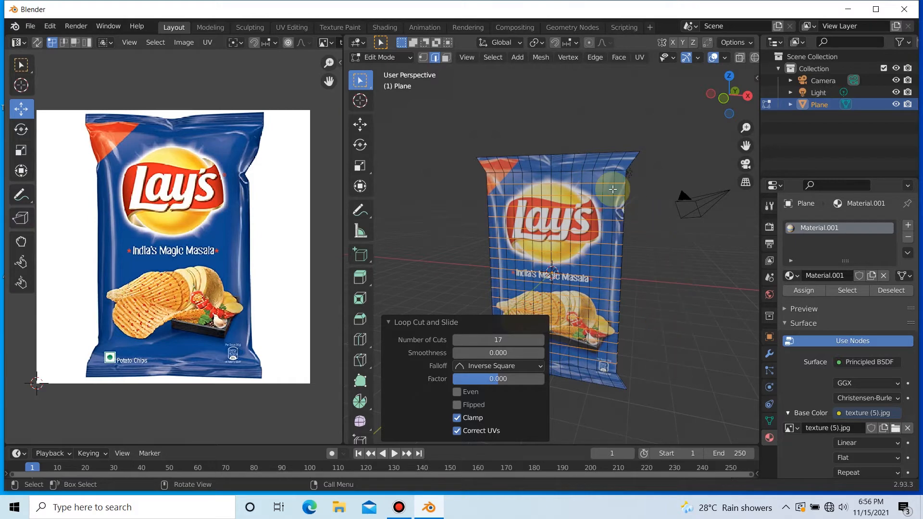
key("Tab")
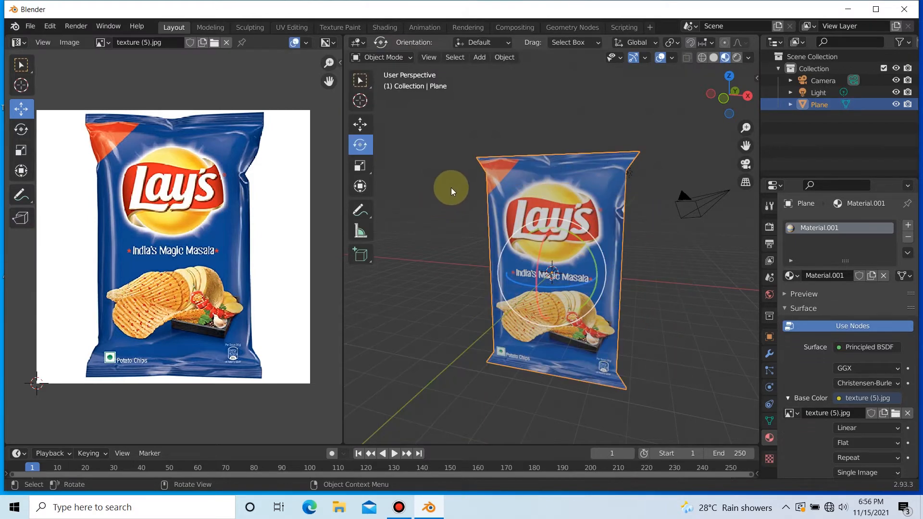
Rotate the packet by -90° about the global X axis so it lies flat, and deselect it.
left_click_drag(538, 265, 529, 313)
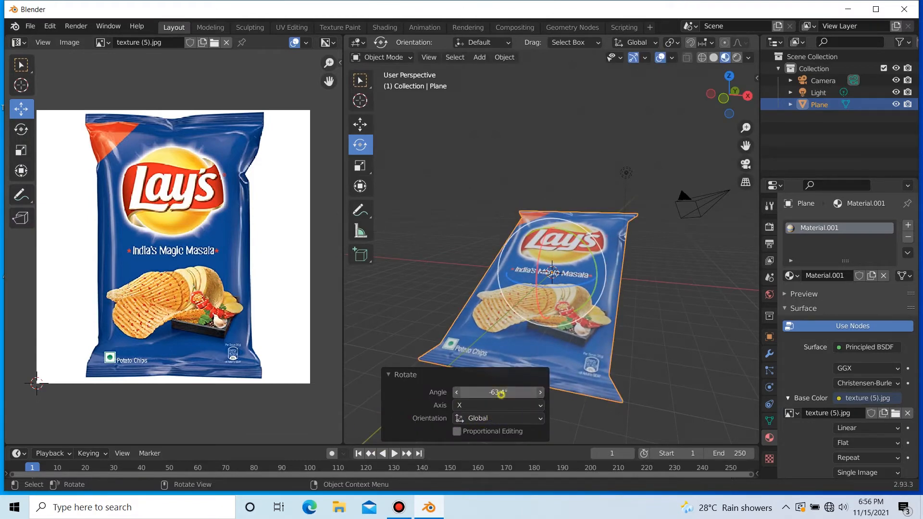
left_click(501, 393)
type("-90")
key("Return")
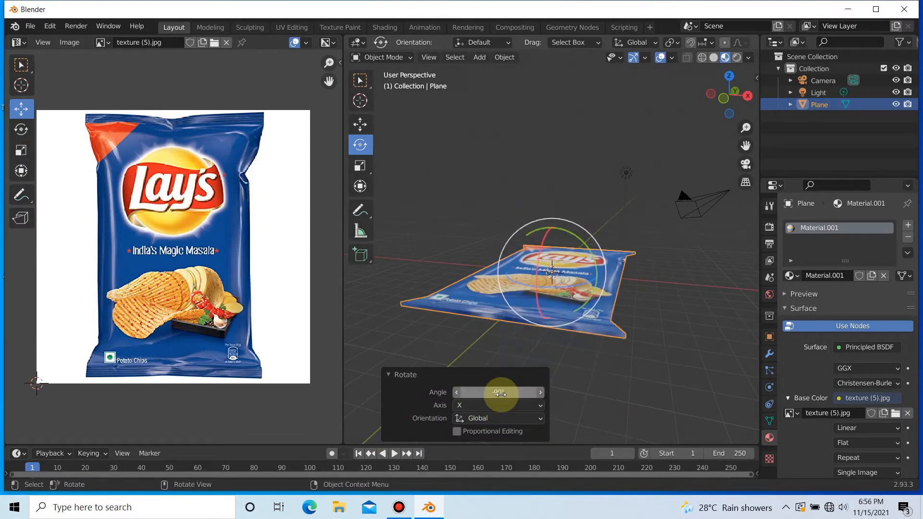
left_click(653, 332)
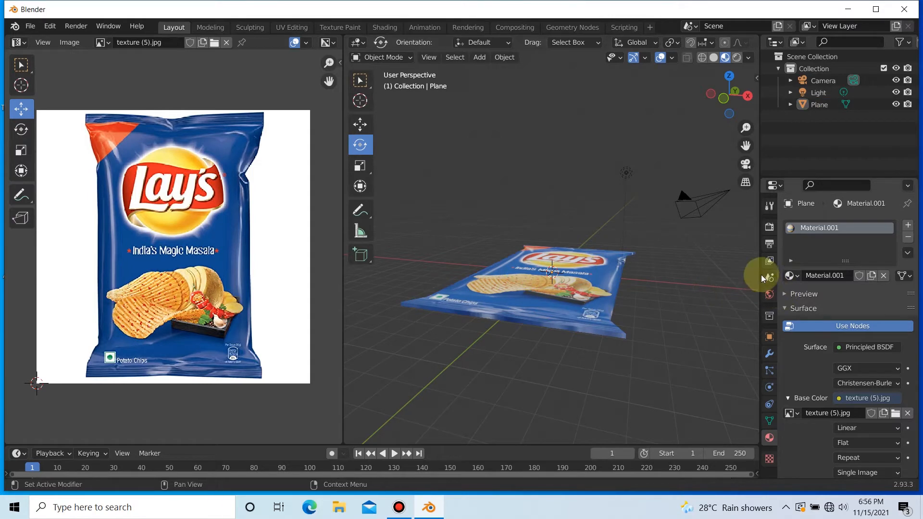
Add cloth physics to the packet and enable Pressure with a value of 3.
left_click(769, 387)
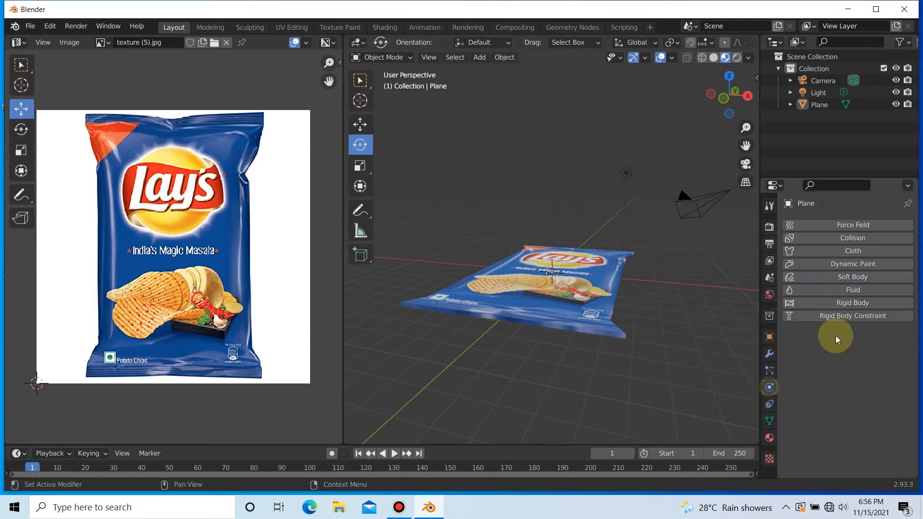
left_click(849, 256)
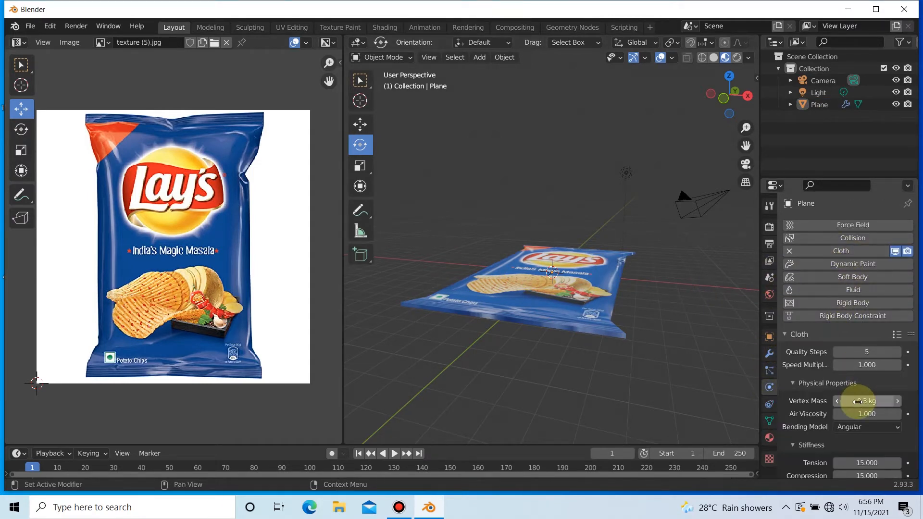
scroll(854, 400, "down", 10)
left_click(802, 396)
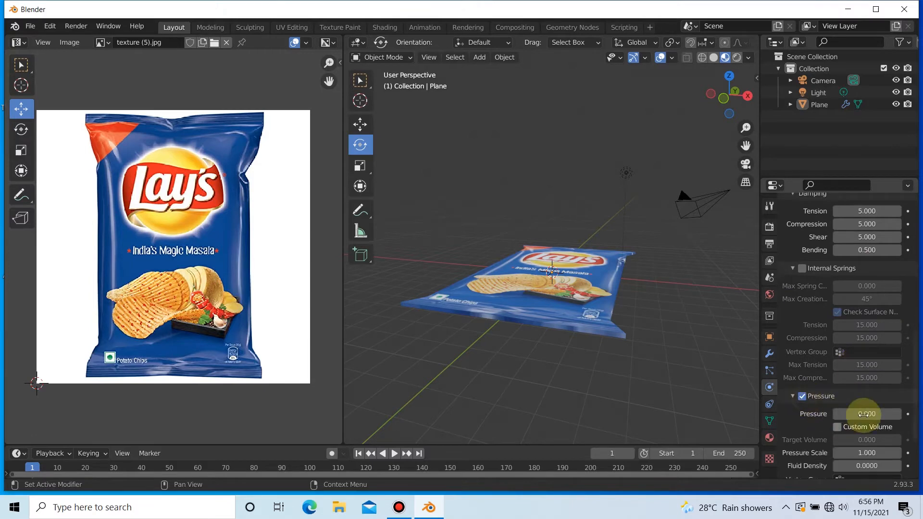
left_click(864, 412)
type("3")
key("Return")
Set the Gravity field weight of the packet's cloth simulation to 0.
scroll(871, 417, "down", 4)
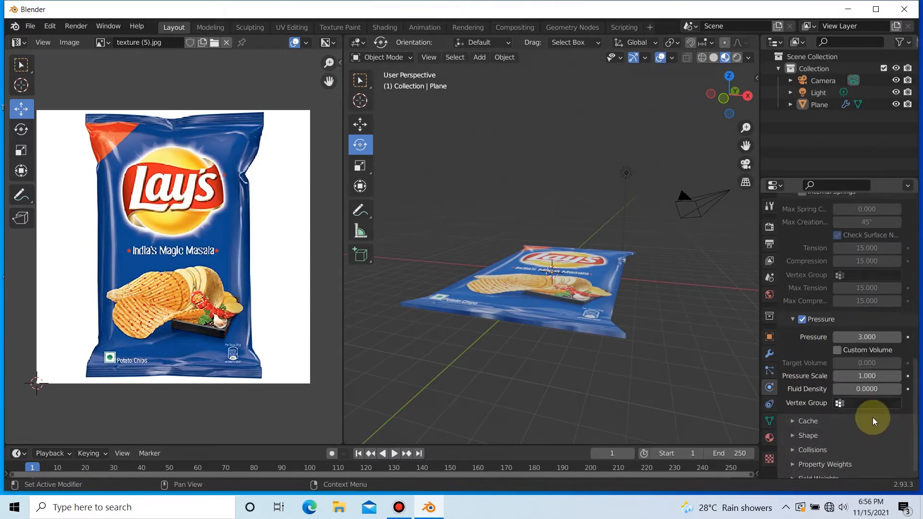
scroll(861, 456, "down", 5)
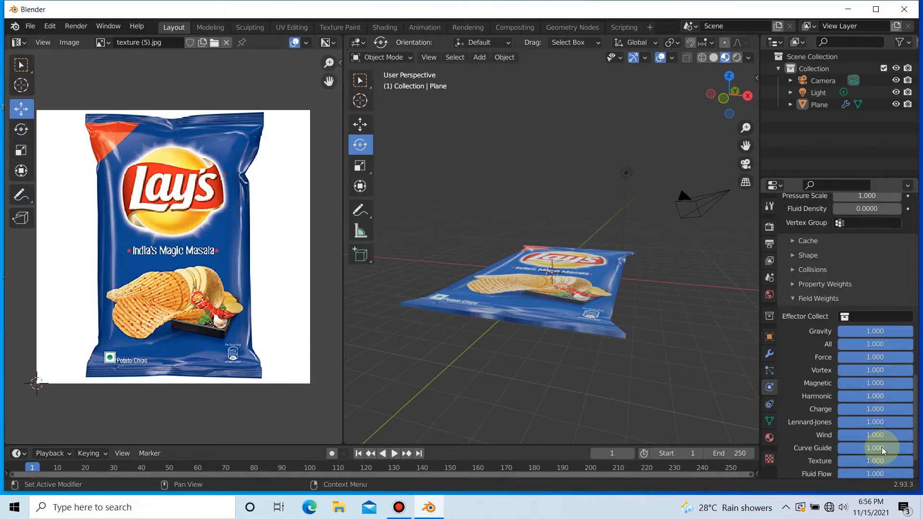
left_click_drag(892, 327, 841, 328)
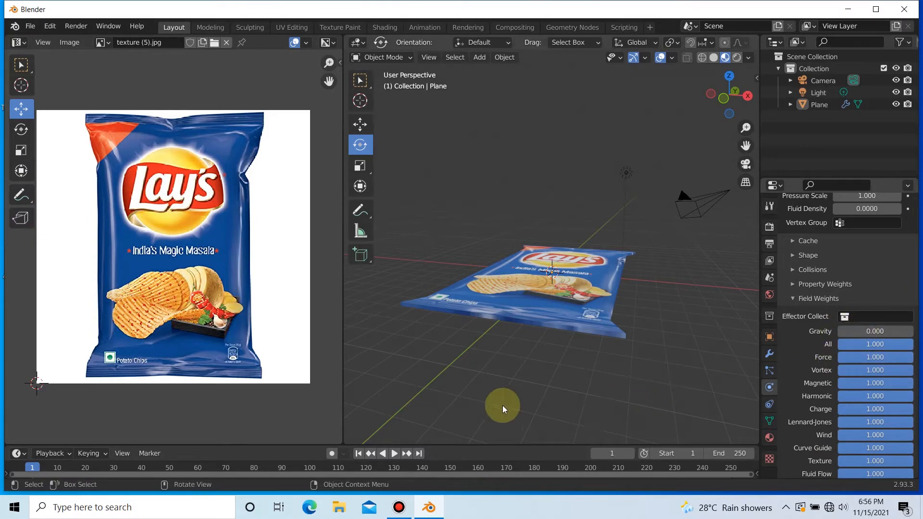
Play the cloth simulation to inflate the packet, and stop it at frame 2.
key("space")
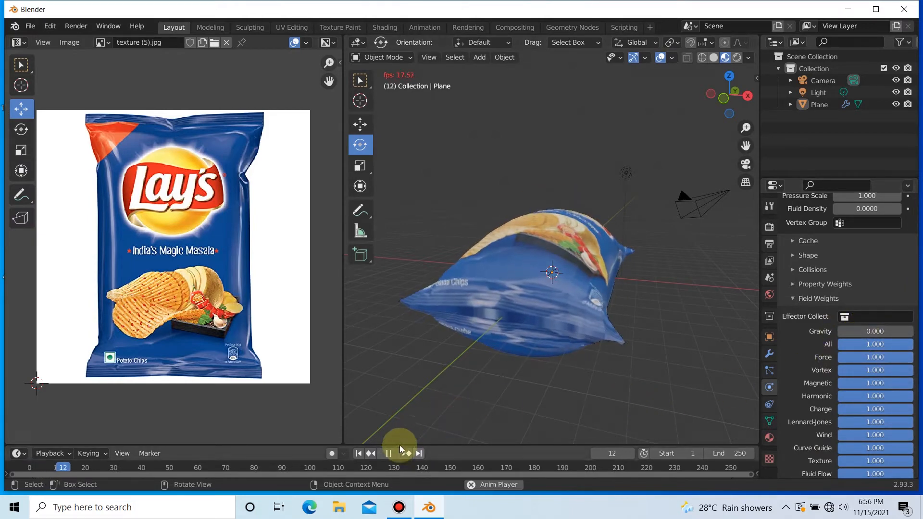
key("space")
left_click_drag(767, 92, 645, 194)
key("space")
left_click_drag(56, 469, 36, 483)
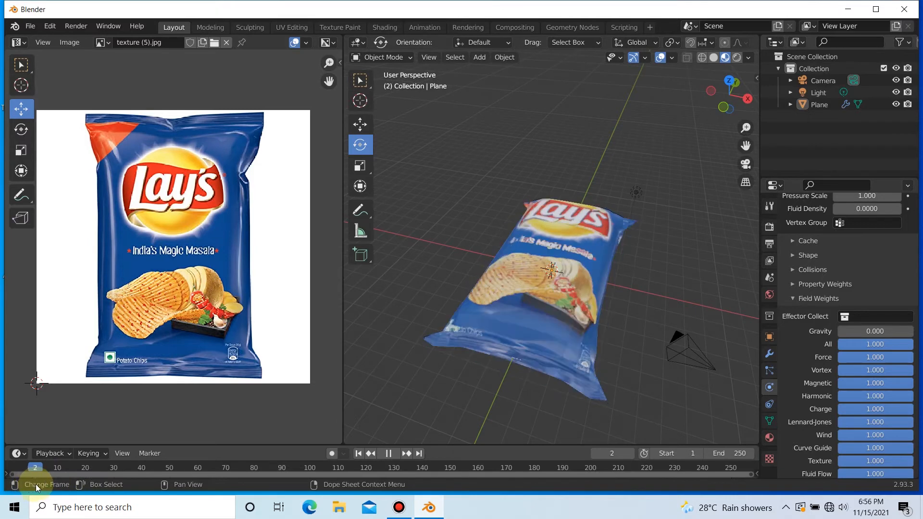
key("space")
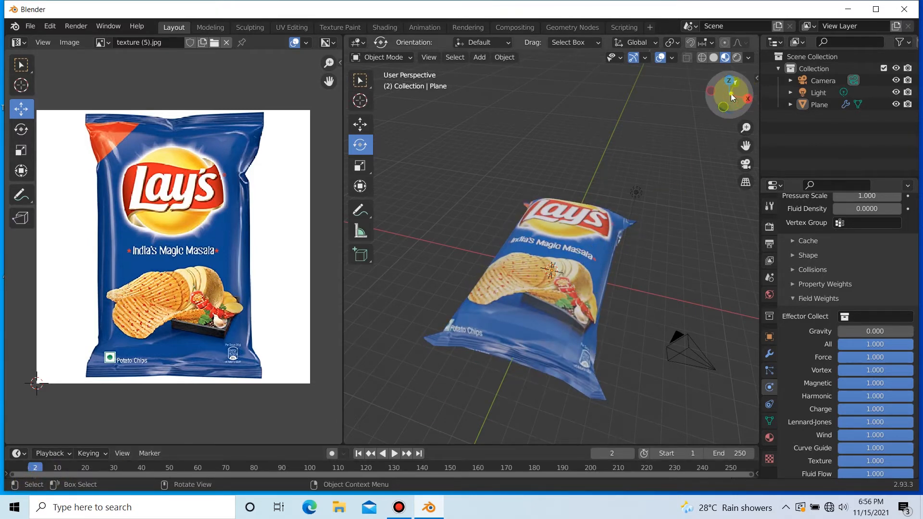
left_click_drag(730, 93, 604, 247)
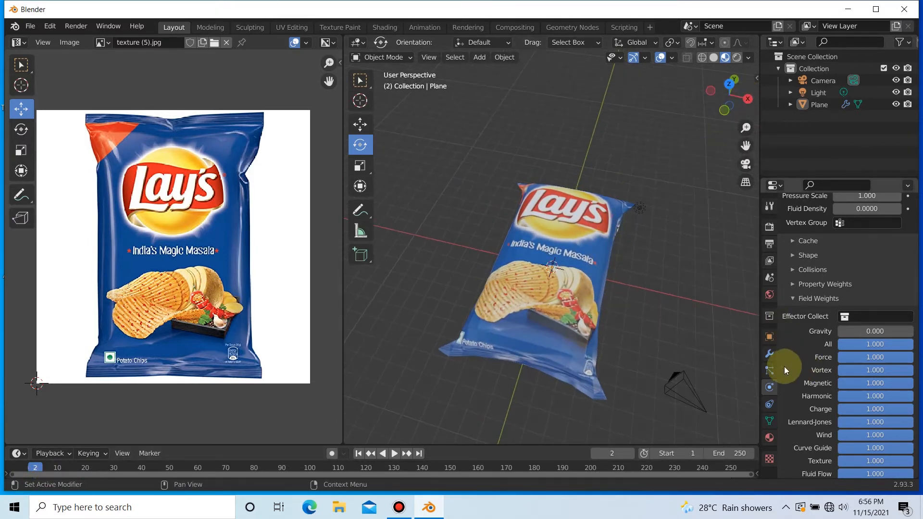
Apply the packet's Cloth modifier to keep the inflated shape.
left_click(770, 355)
left_click(879, 246)
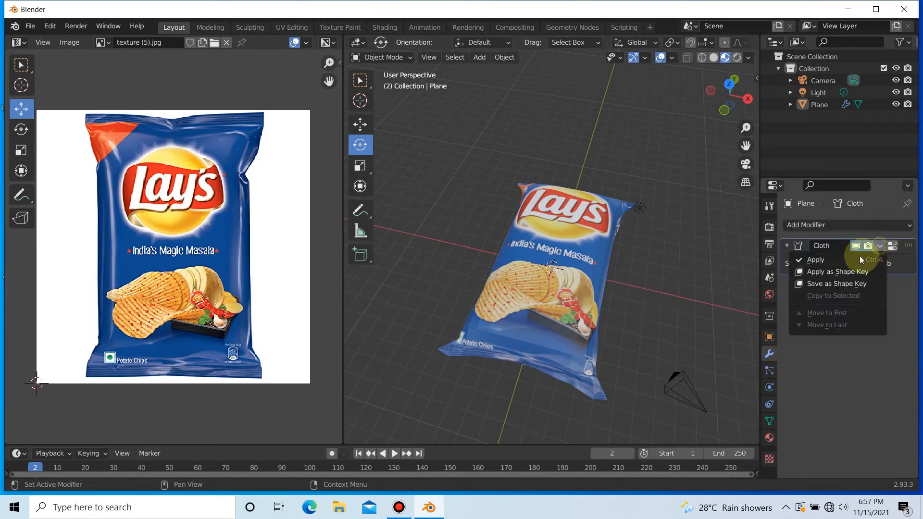
left_click(850, 259)
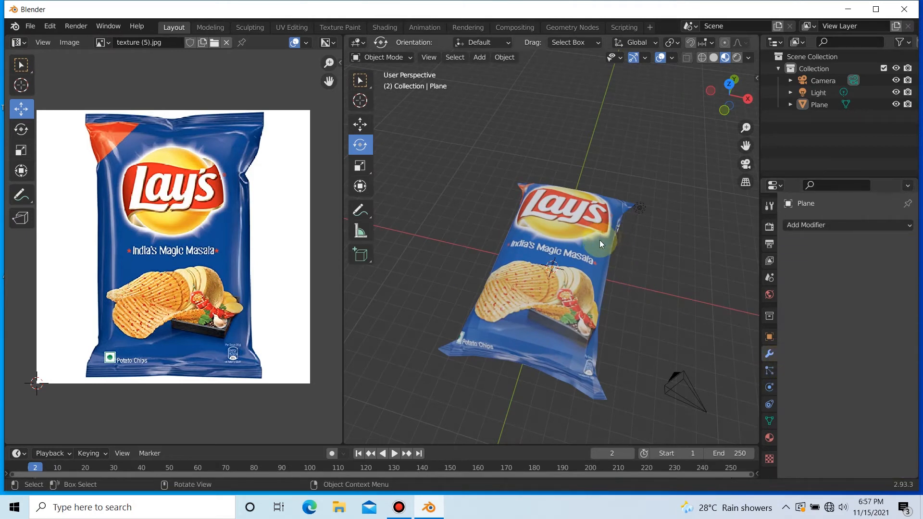
Stand the packet up with a trackball rotation whose first angle is 90°, and straighten it by about -13.6° in the front view.
left_click(594, 252)
key("g")
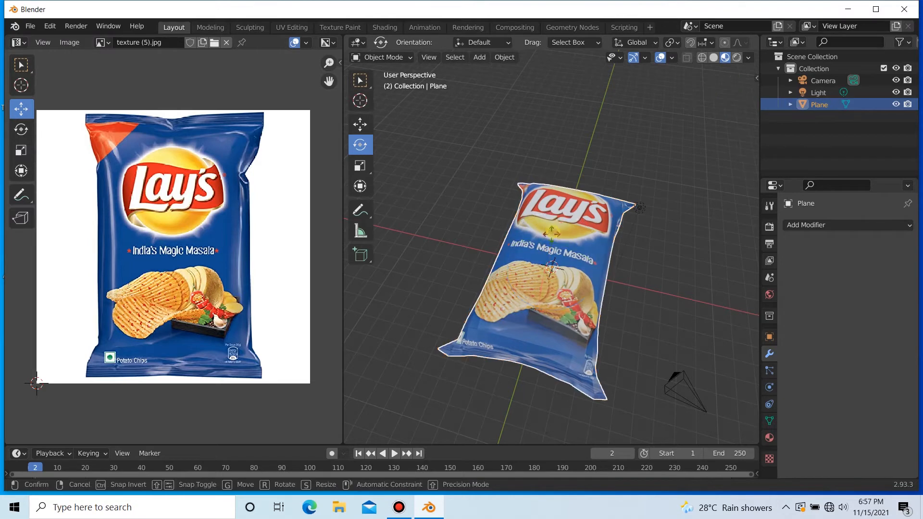
key("r")
key("r")
left_click(468, 410)
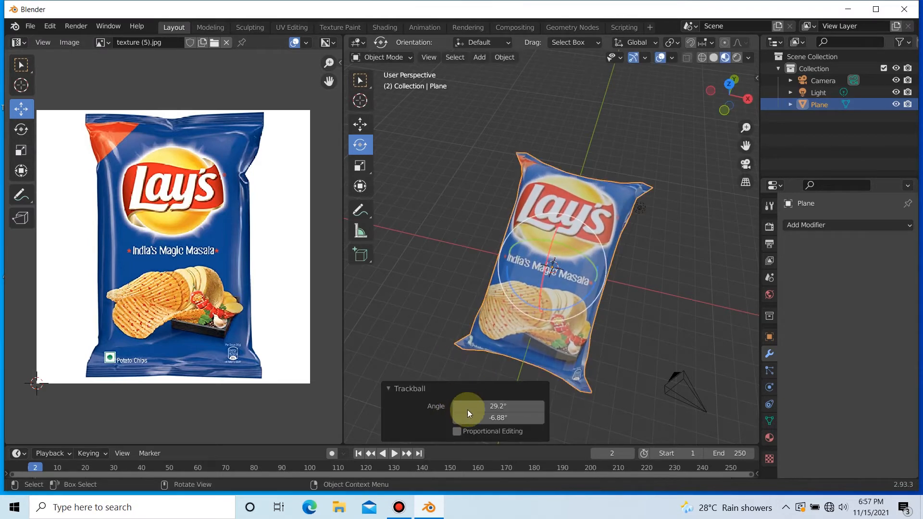
left_click(500, 404)
type("90")
key("Return")
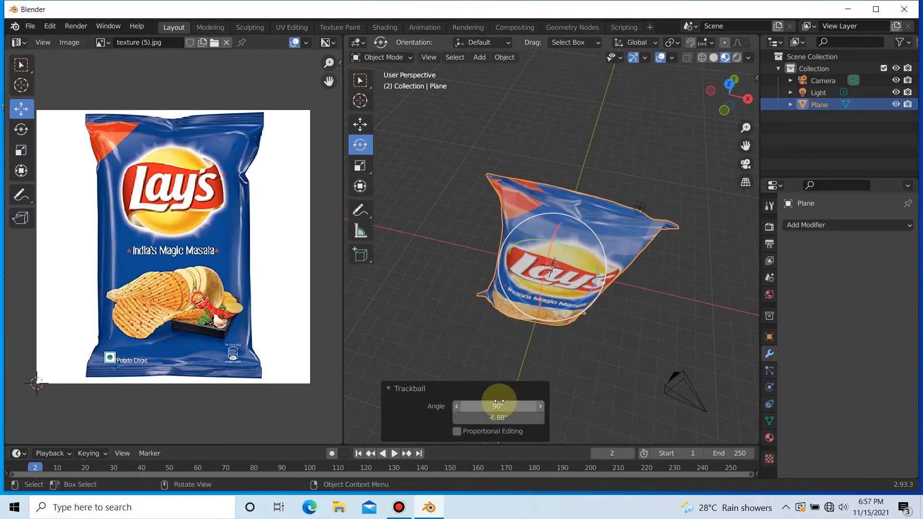
key("KP_1")
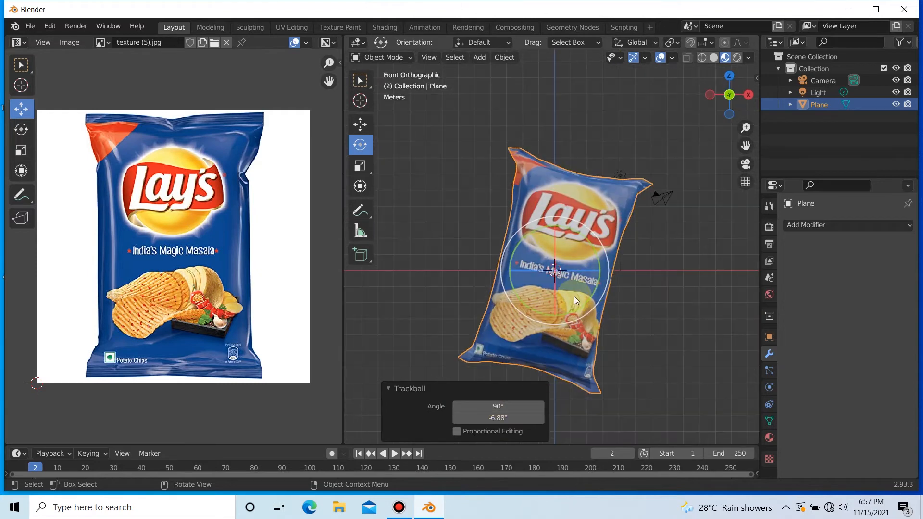
left_click_drag(570, 315, 584, 311)
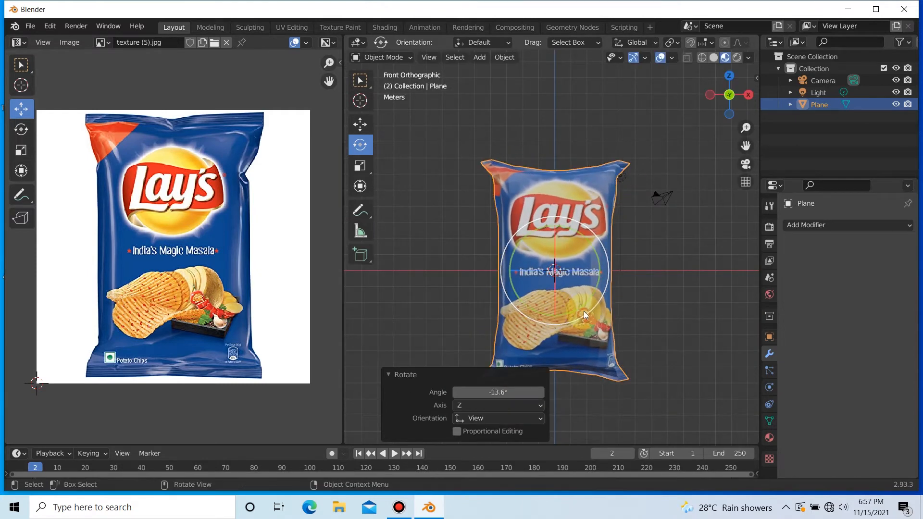
Move the packet up about 6.67 m along Z so its lower edge rests on the ground line, and deselect it.
left_click(368, 166)
left_click(361, 125)
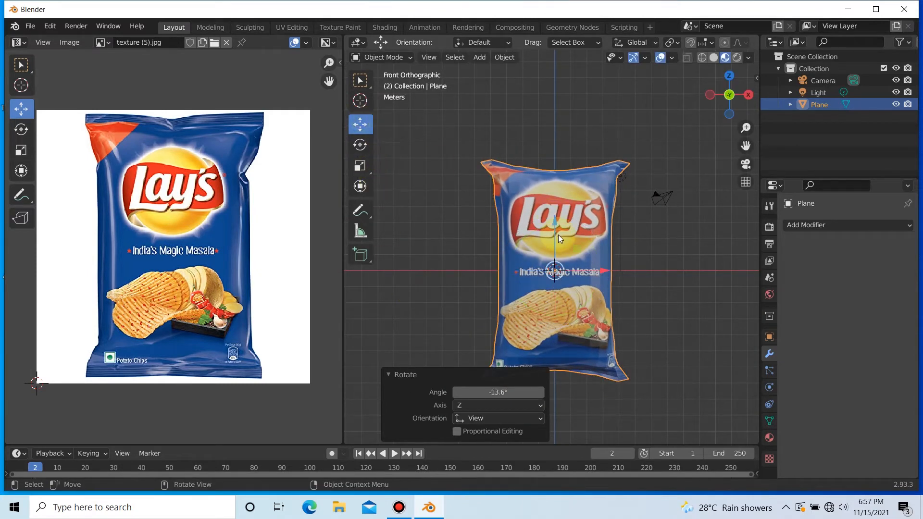
left_click_drag(558, 170, 564, 116)
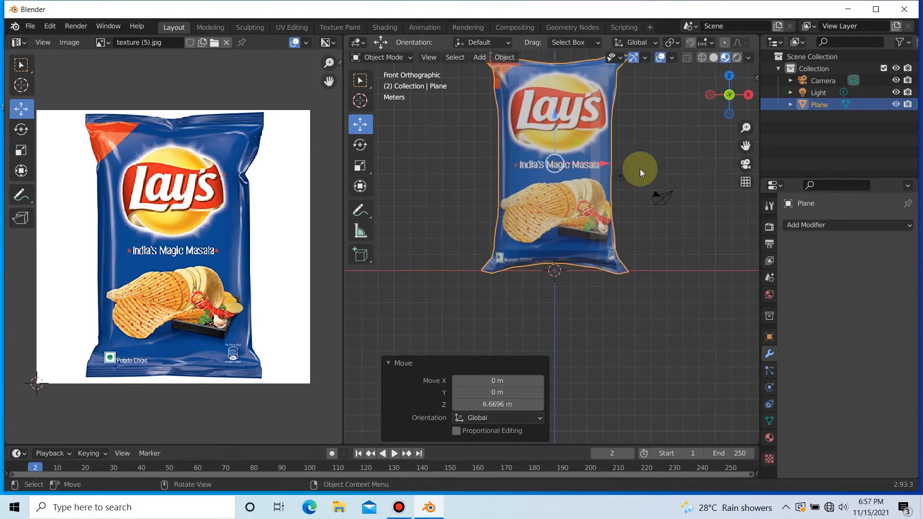
left_click(658, 282)
In the top view, rotate the packet by about -6.63° around the Z axis to align it with the X axis.
scroll(633, 349, "down", 3)
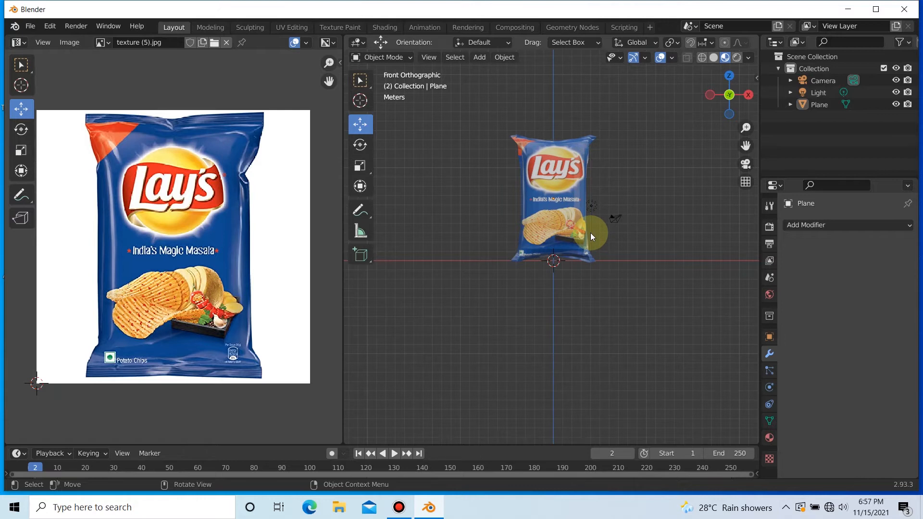
key("KP_7")
left_click(581, 264)
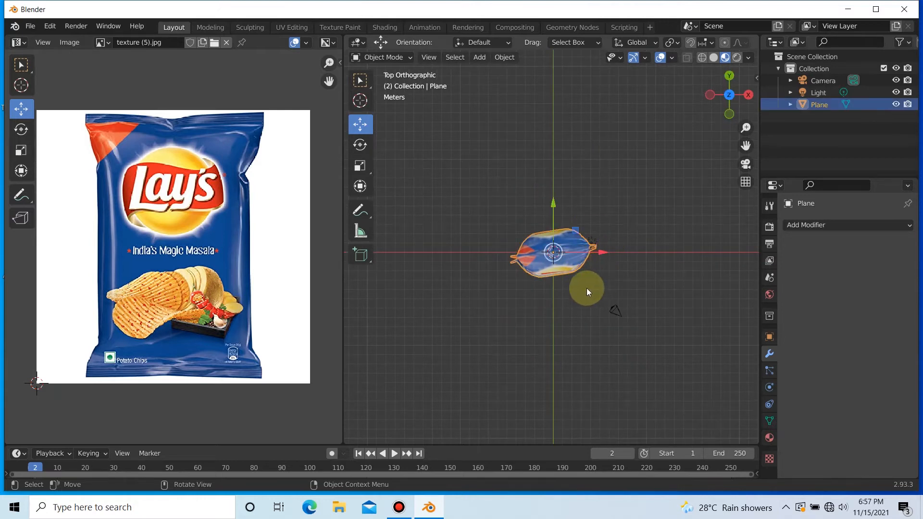
left_click(360, 185)
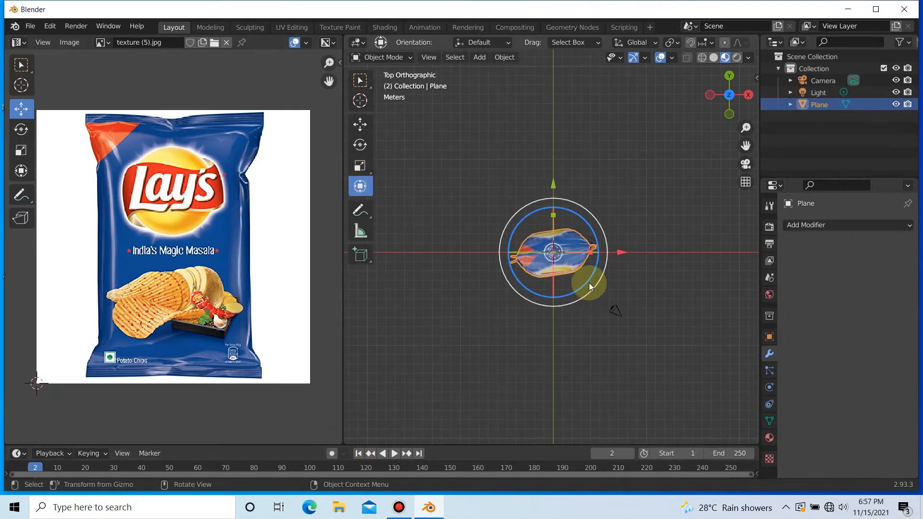
left_click_drag(589, 282, 647, 256)
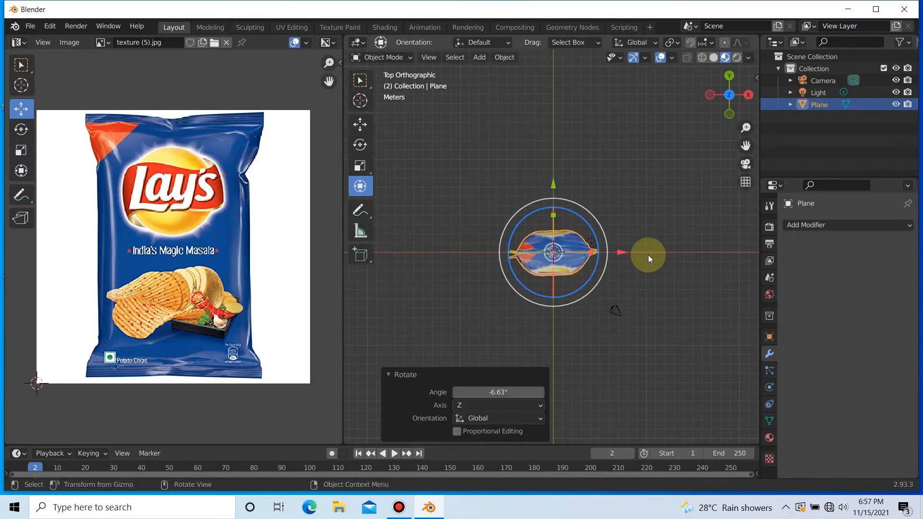
Duplicate the packet in the top view and move the copy behind and to the left of the original.
left_click(574, 282)
left_click(538, 267)
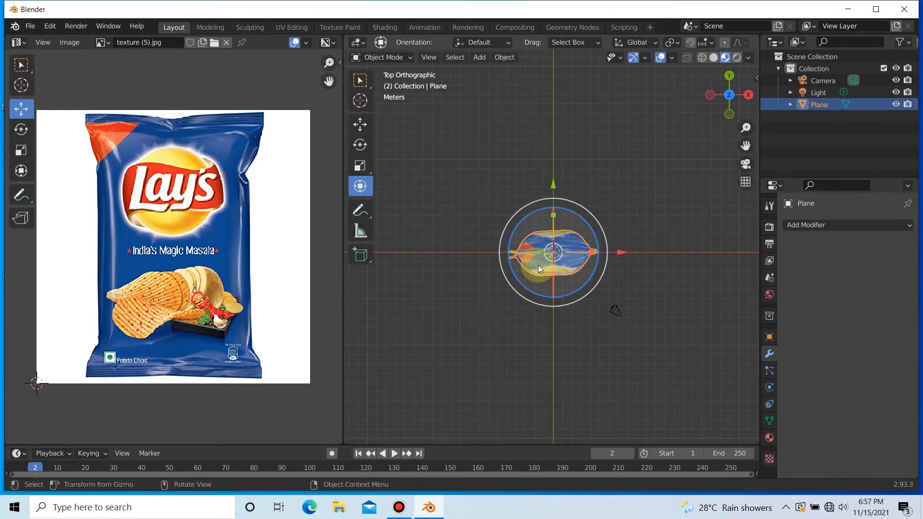
left_click(357, 125)
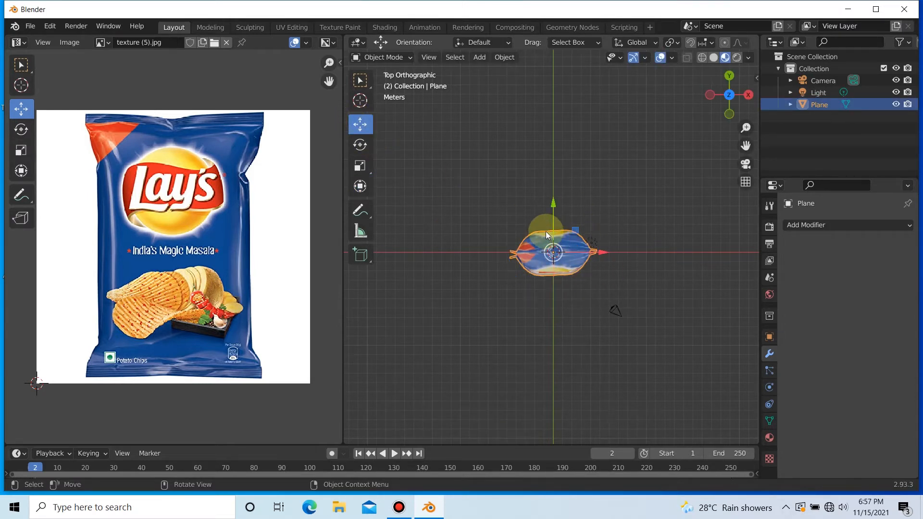
key("shift+d")
right_click(547, 226)
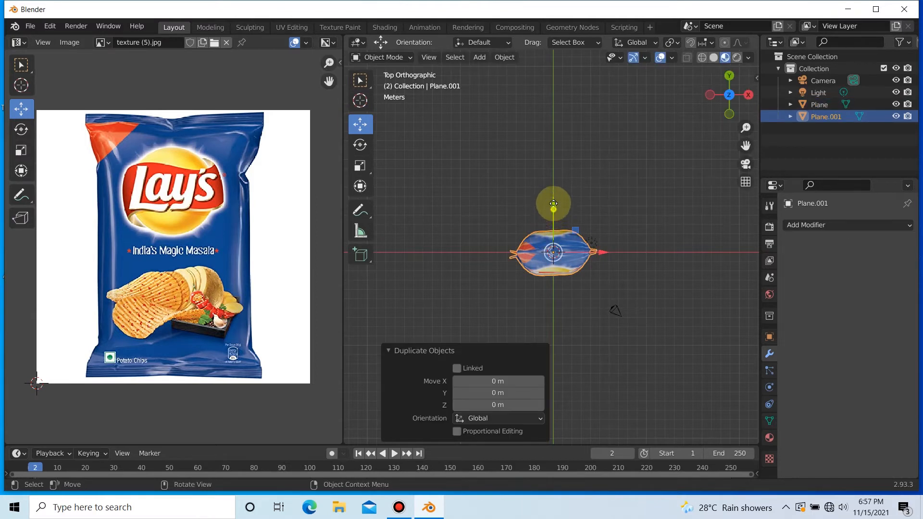
left_click_drag(553, 204, 553, 169)
left_click_drag(597, 212, 500, 212)
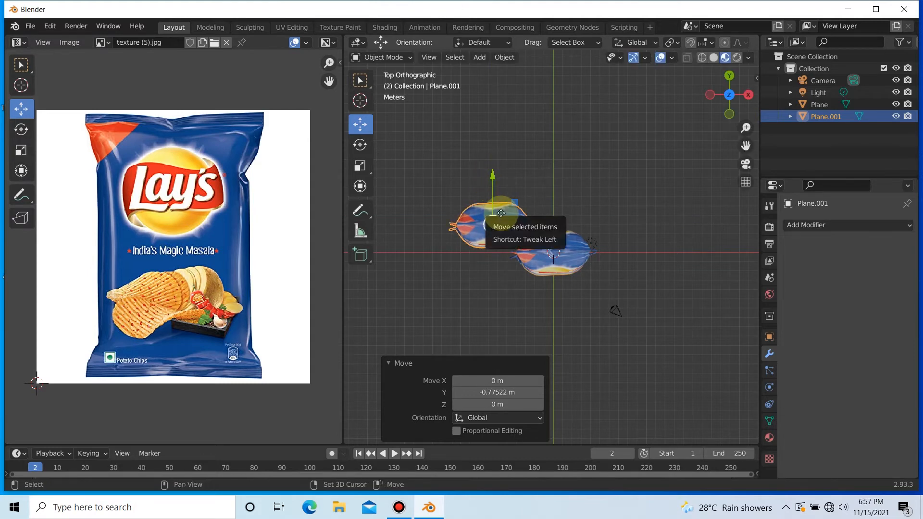
Duplicate the rear left packet, move the copy about 13.49 m along X to the rear right, and deselect it.
key("shift+d")
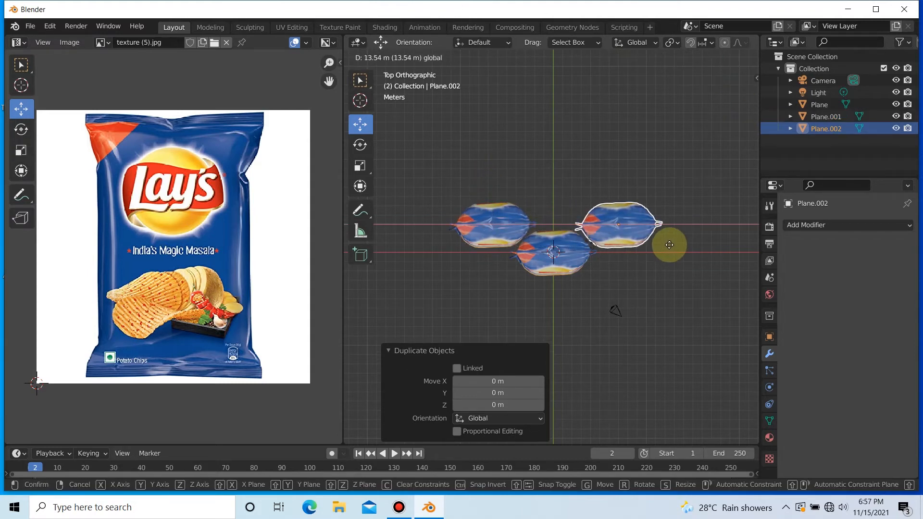
left_click(670, 245)
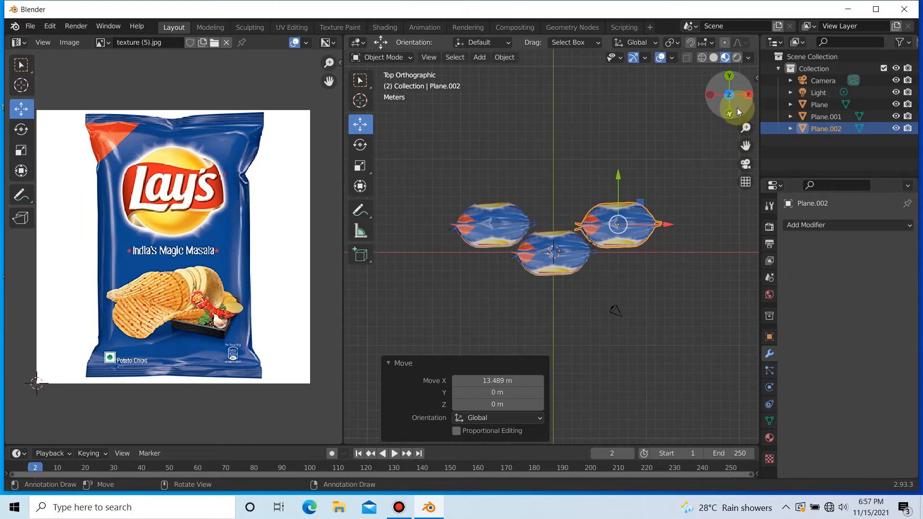
left_click_drag(738, 107, 730, 83)
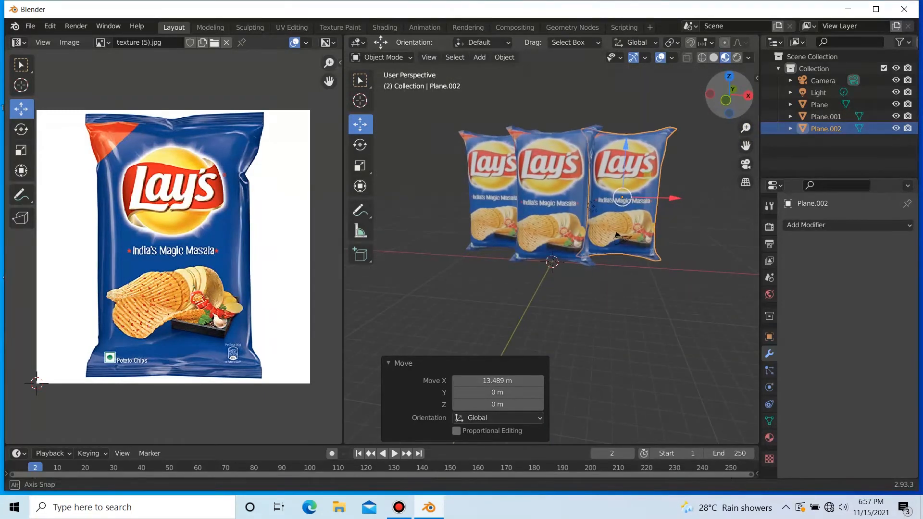
left_click(715, 249)
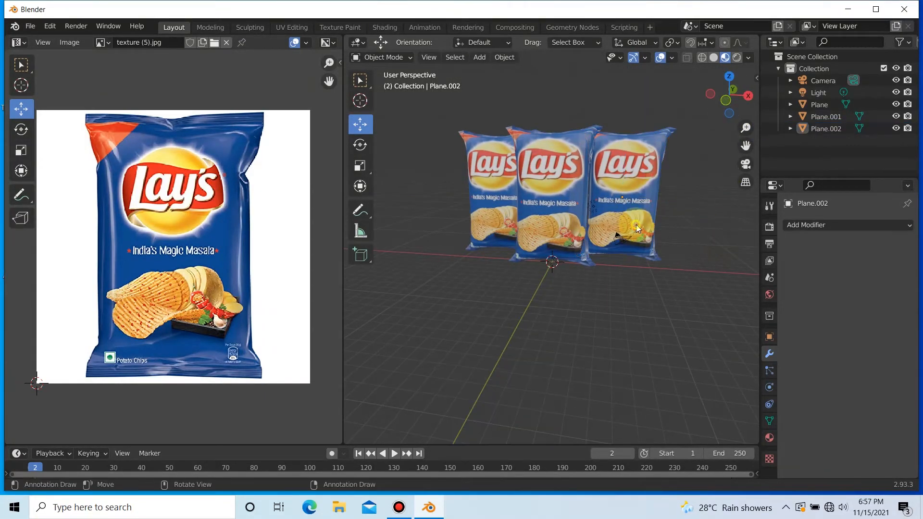
Rotate the rear packets around the Z axis, the right one by about -6.81° and the left one by about 4.15°.
left_click(636, 224)
left_click(364, 143)
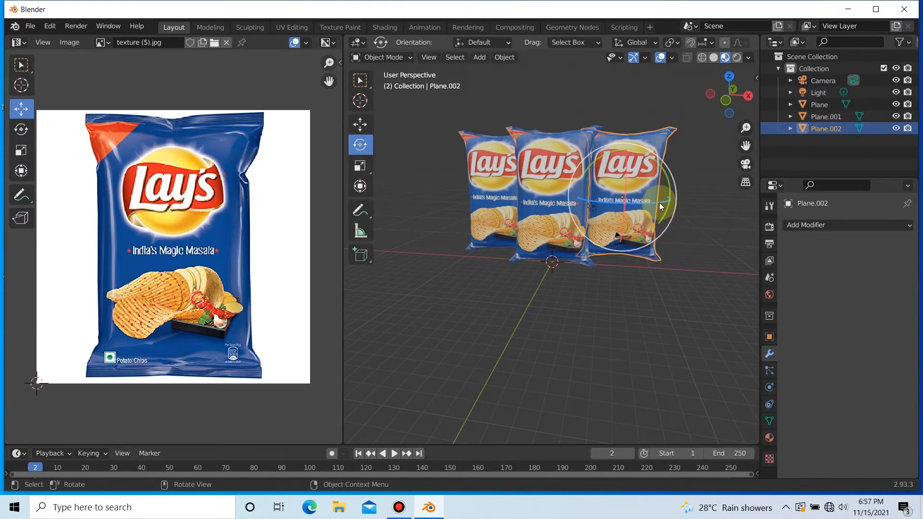
left_click_drag(659, 203, 644, 202)
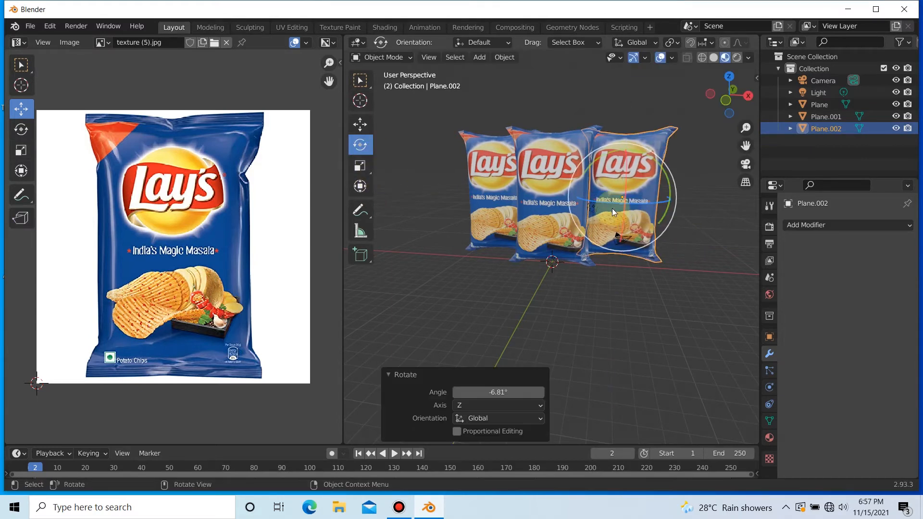
left_click(489, 192)
left_click_drag(525, 203, 547, 193)
key("z")
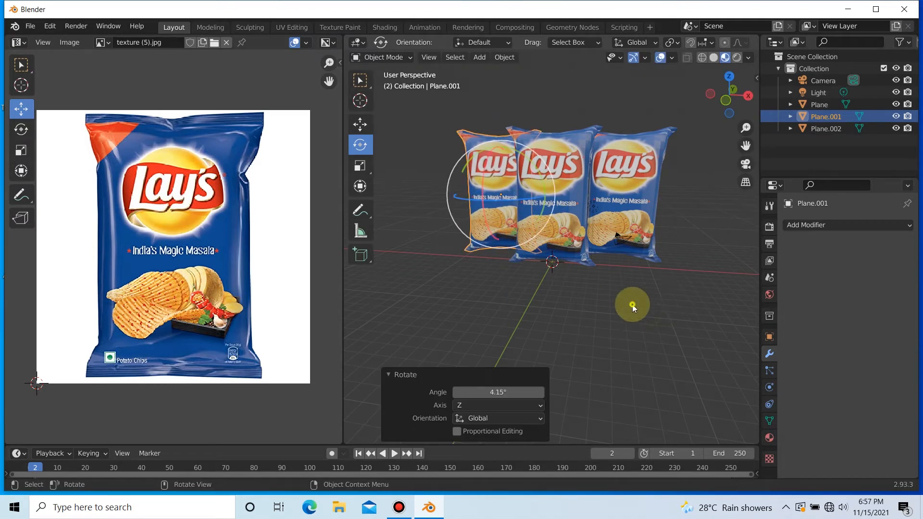
left_click(632, 307)
Enlarge the 3D viewport over the image editor and frame the three packets from the front.
left_click(359, 147)
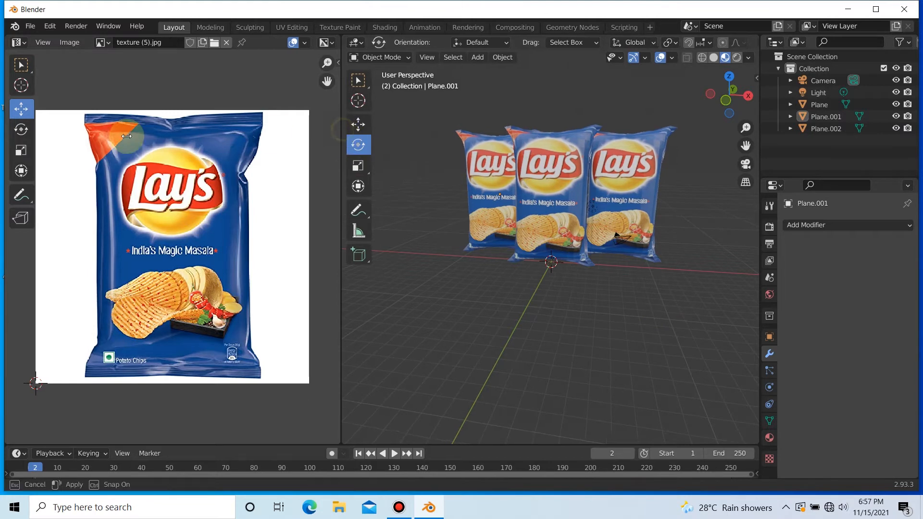
left_click_drag(343, 137, 21, 145)
scroll(494, 321, "down", 2)
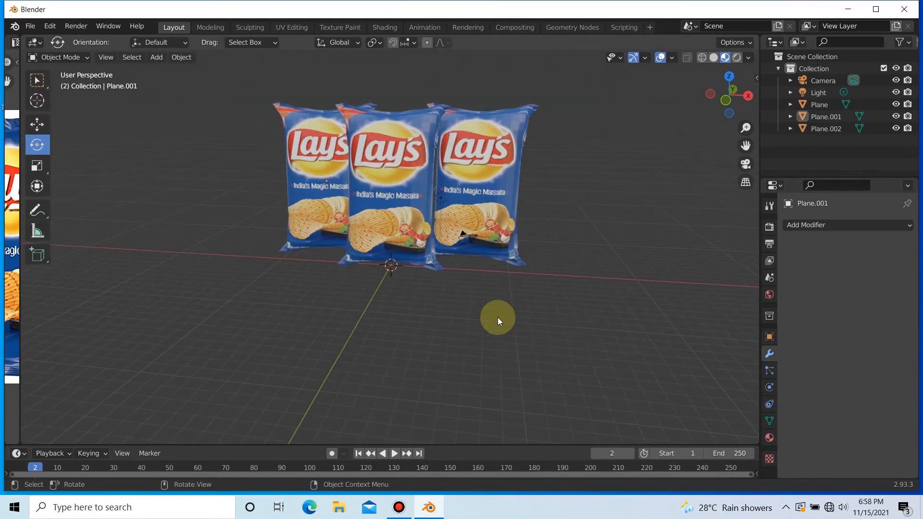
left_click_drag(731, 114, 751, 112)
left_click_drag(753, 155, 760, 233)
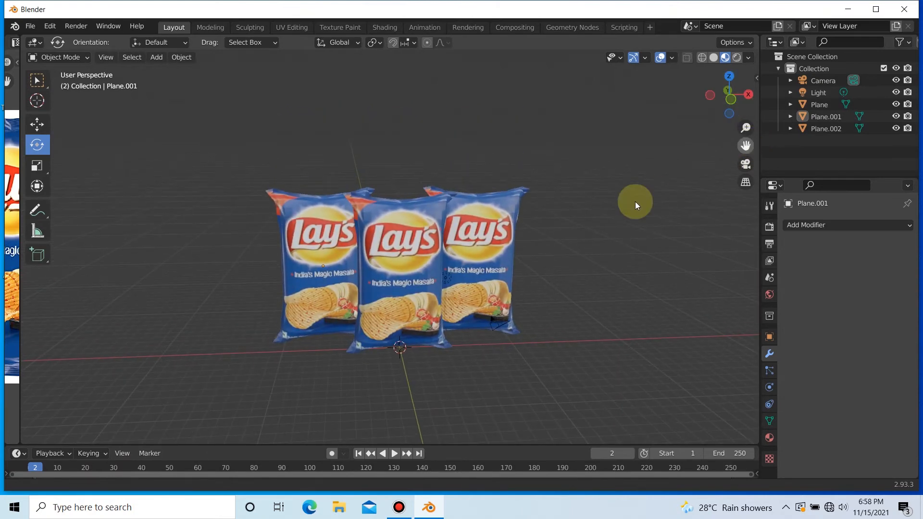
scroll(619, 215, "up", 2)
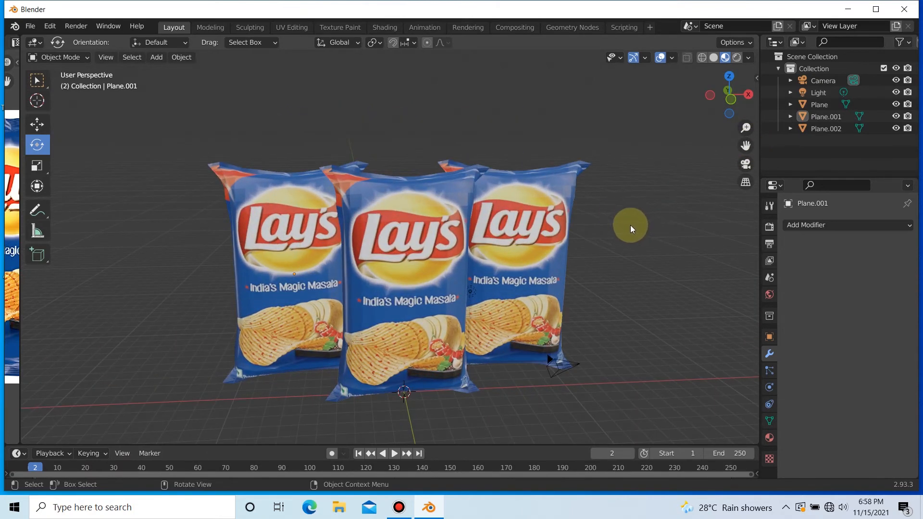
Apply smooth shading to all three packets and deselect them.
left_click(438, 206)
right_click(438, 206)
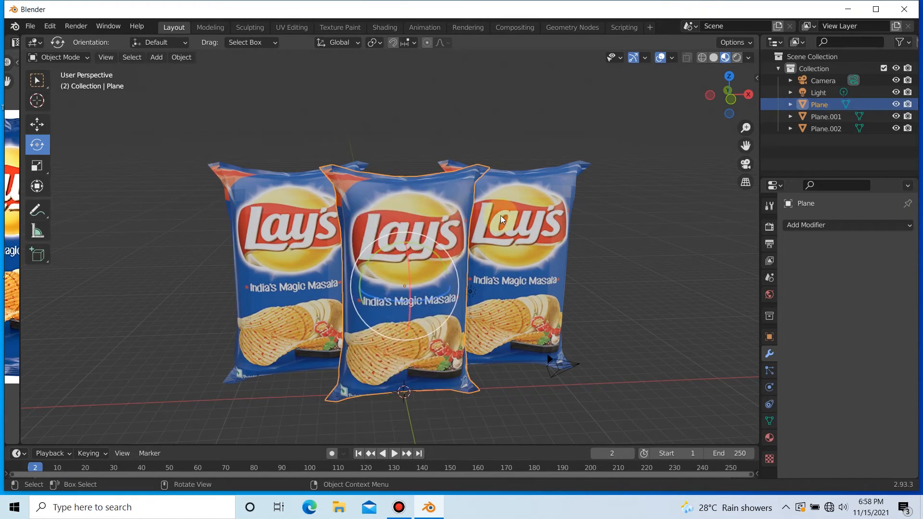
left_click(528, 212)
right_click(528, 213)
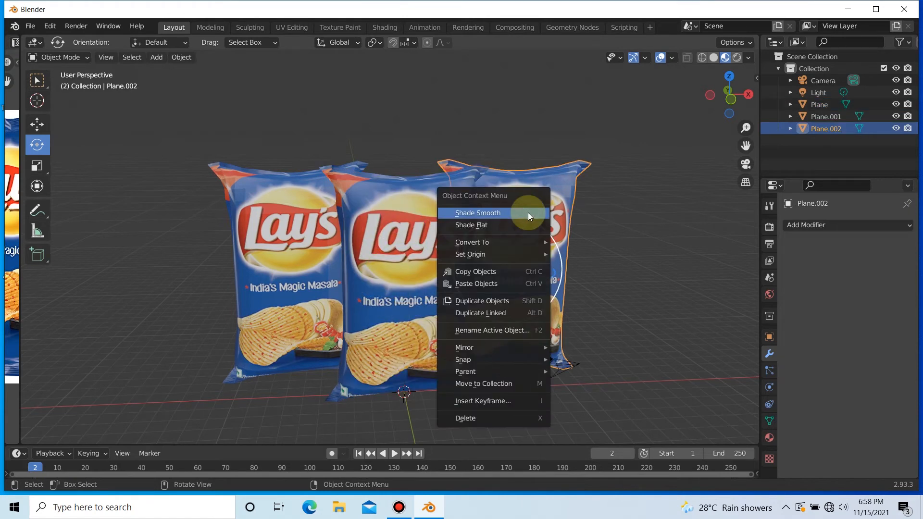
right_click(281, 208)
left_click(281, 207)
left_click(299, 197)
left_click(427, 130)
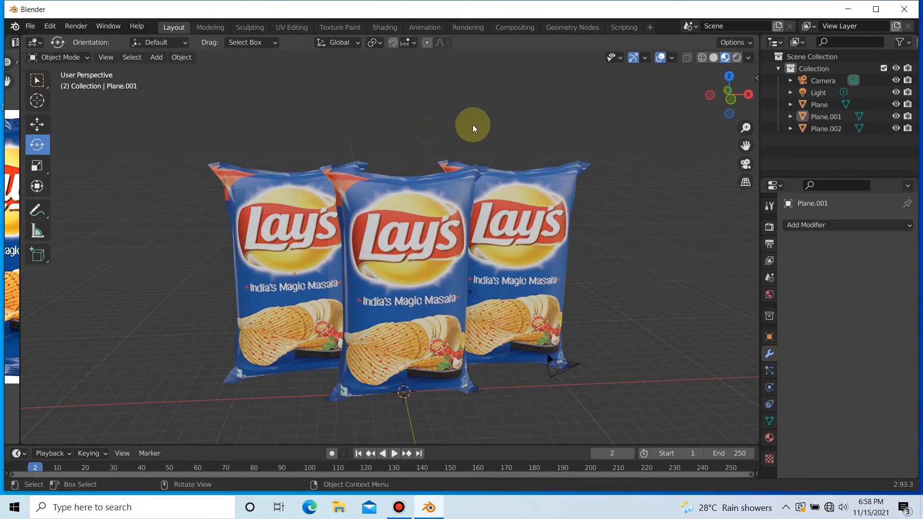
Examine the front of the three packets up close, briefly hiding the viewport overlays.
middle_click_drag(682, 143, 688, 157)
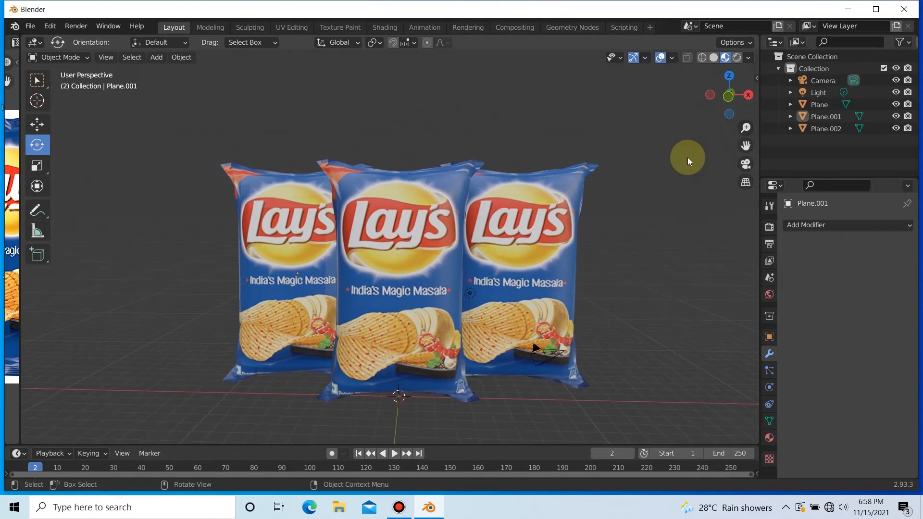
left_click(664, 59)
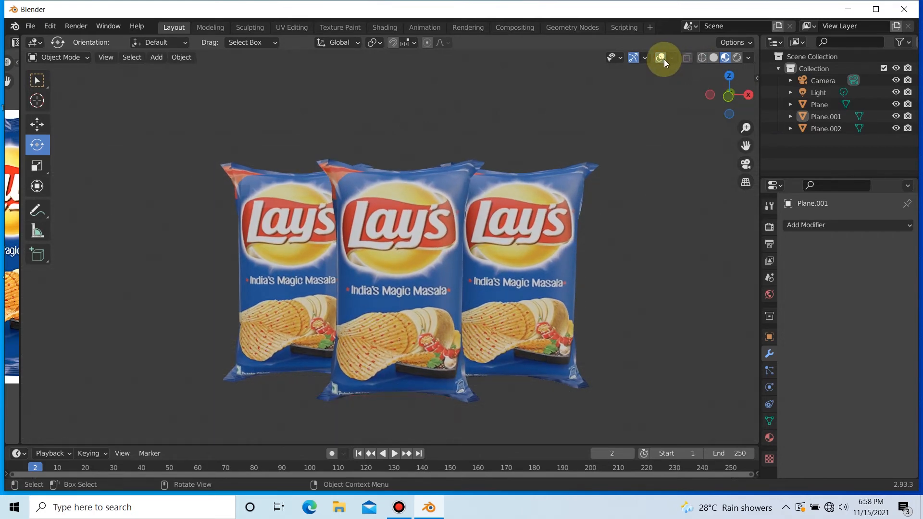
left_click(664, 59)
scroll(636, 206, "up", 4)
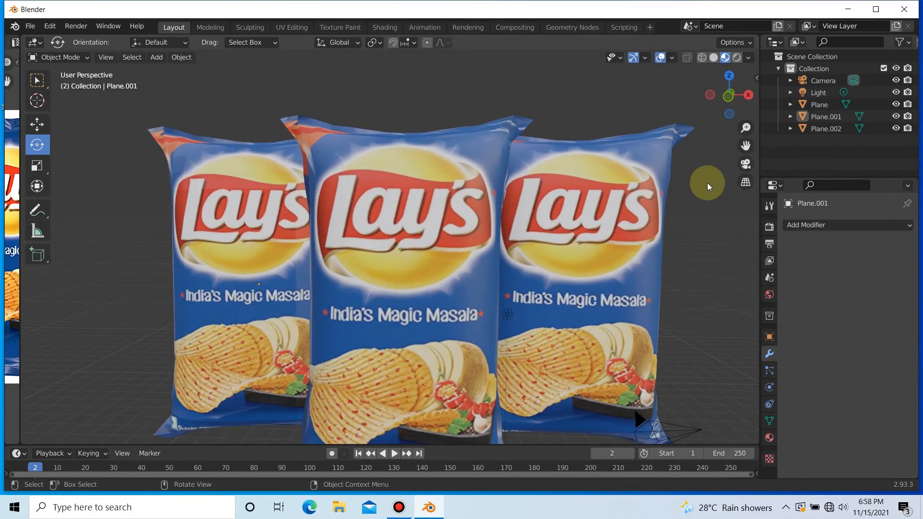
left_click_drag(745, 146, 695, 104)
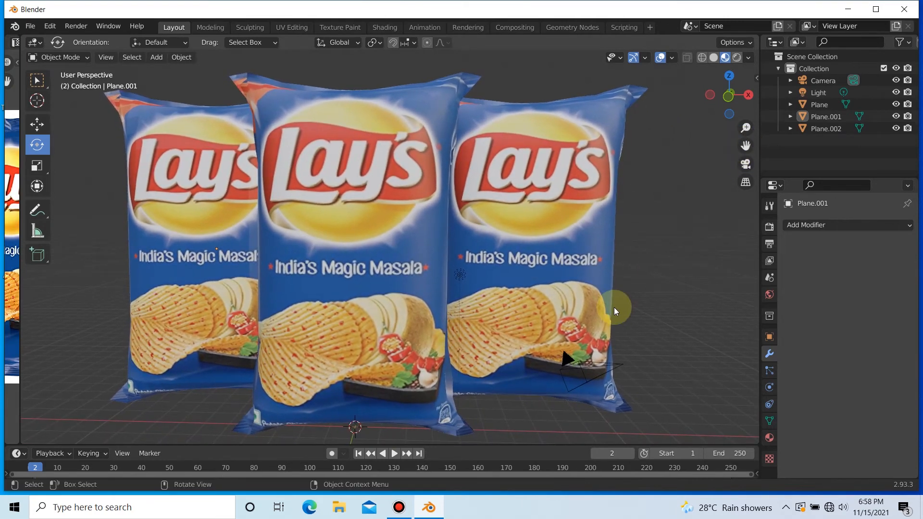
scroll(614, 308, "down", 2)
Try replacing the rear right packet's Base Color image with texture (3).jpg, and undo the change.
left_click(538, 282)
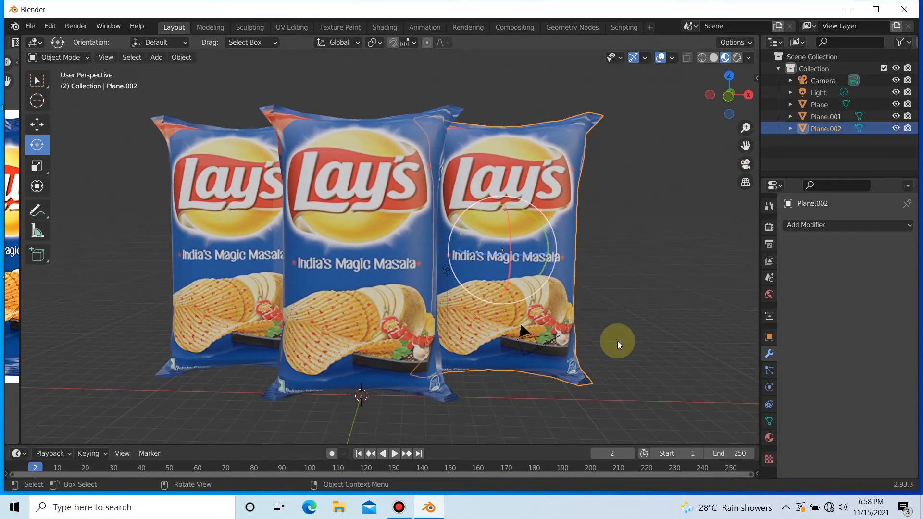
left_click(769, 439)
left_click(896, 414)
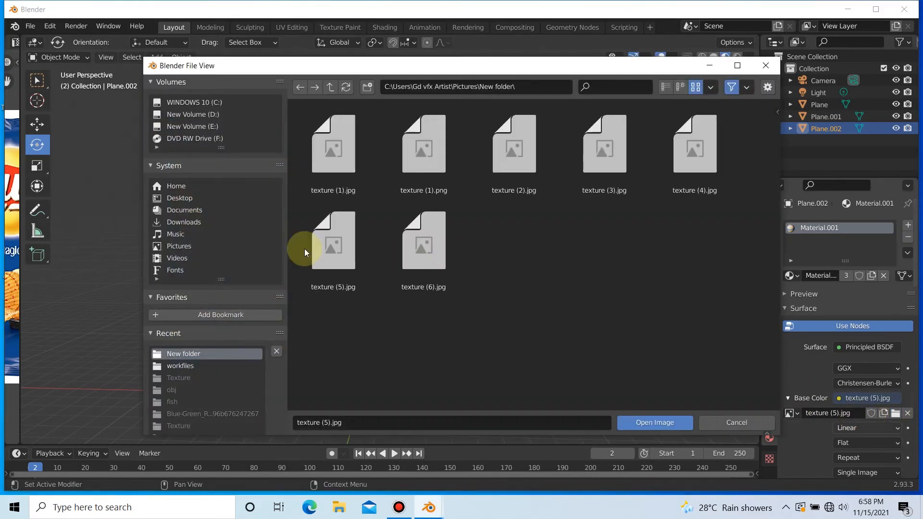
double_click(606, 178)
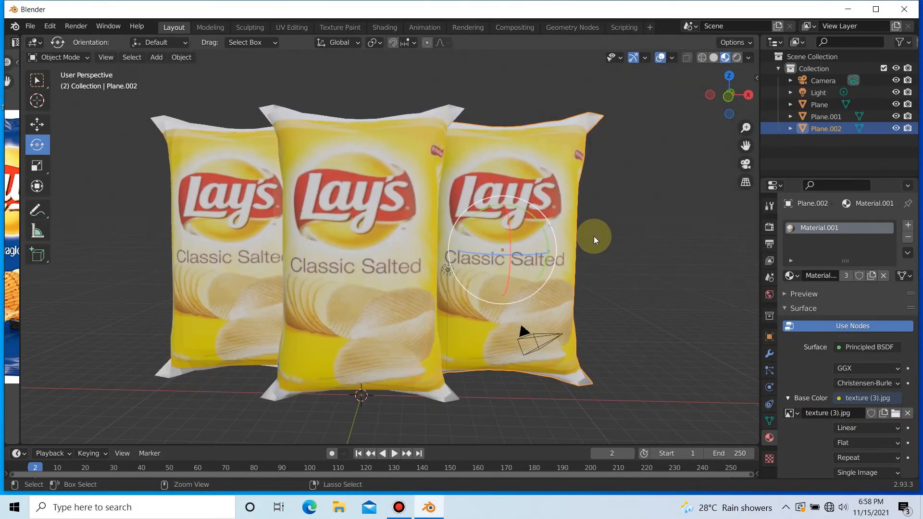
key("ctrl+z")
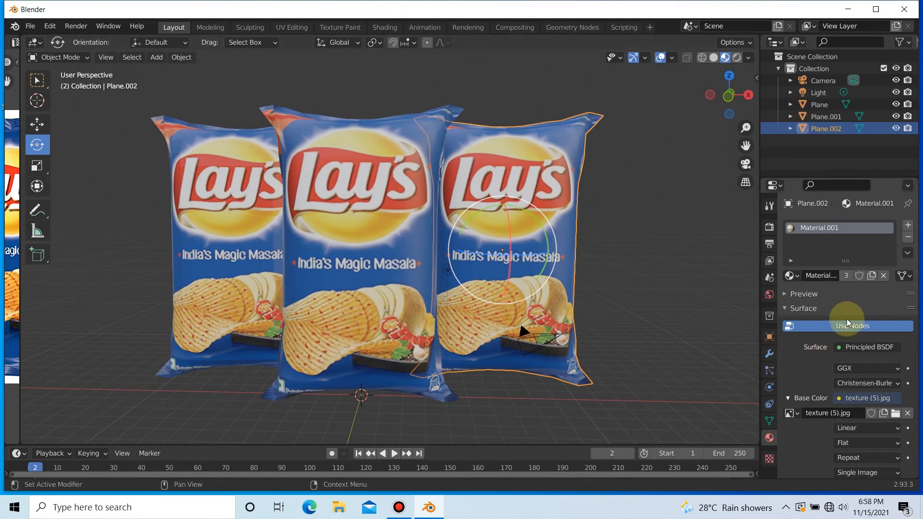
left_click(908, 225)
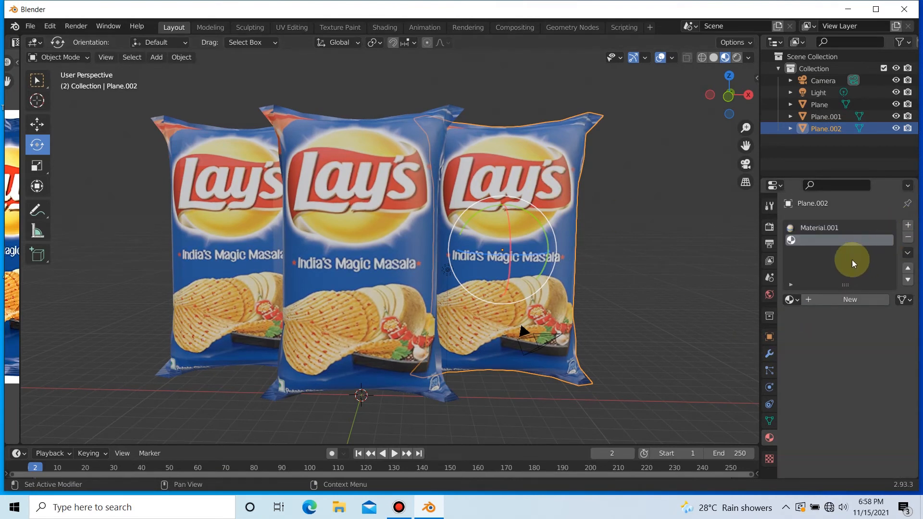
left_click(846, 300)
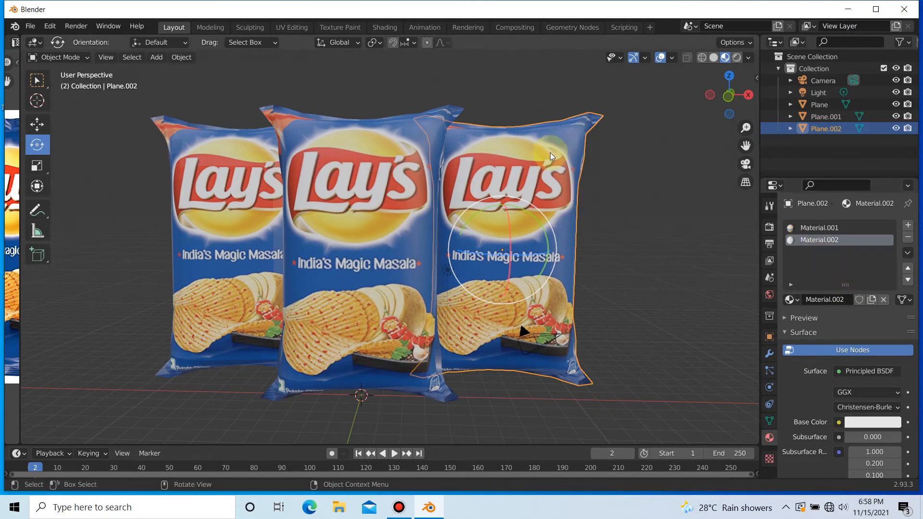
left_click(909, 238)
Replace the rear right packet's shared material with a new one whose Base Color uses an Image Texture.
left_click(908, 238)
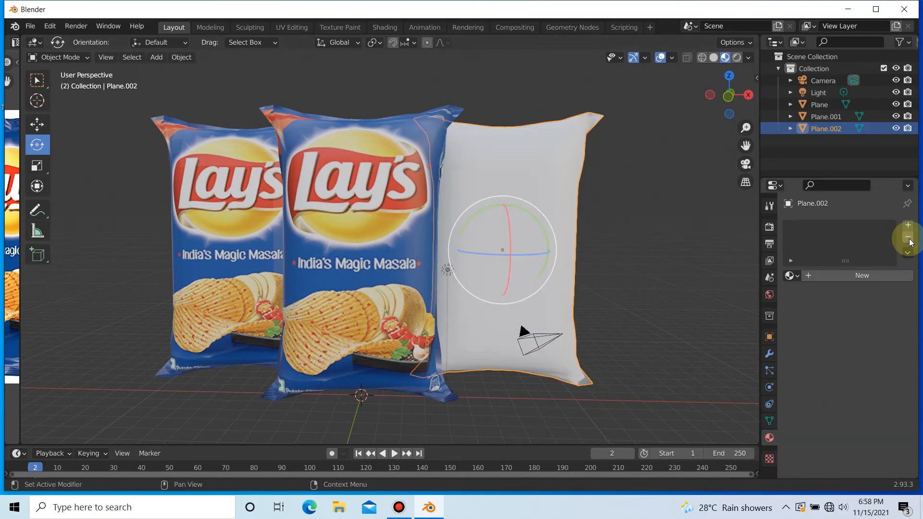
left_click(866, 275)
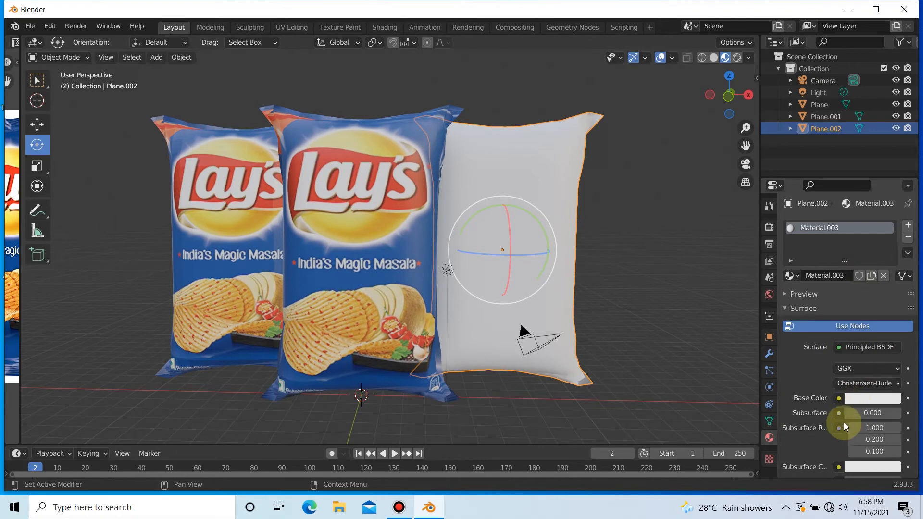
left_click(840, 399)
left_click(605, 294)
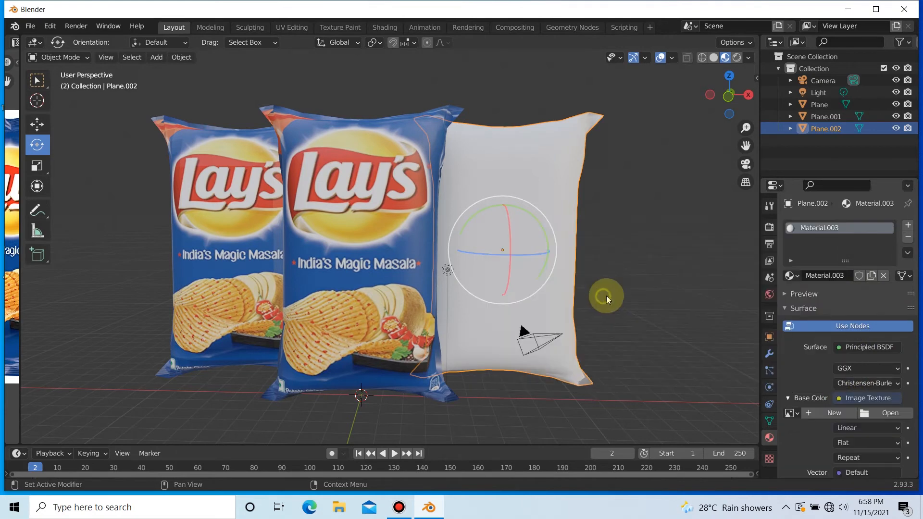
Load texture (3).jpg from the New folder in Pictures as the rear right packet's Base Color image.
left_click(890, 414)
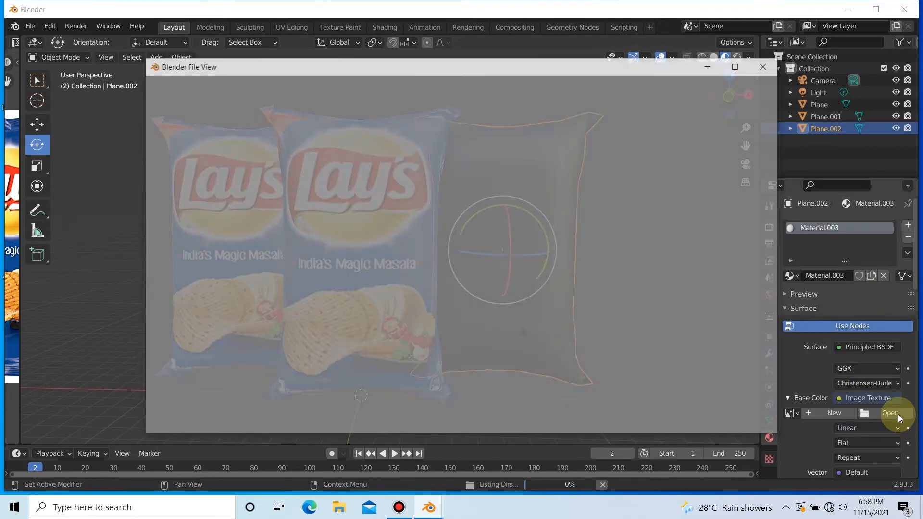
left_click(192, 243)
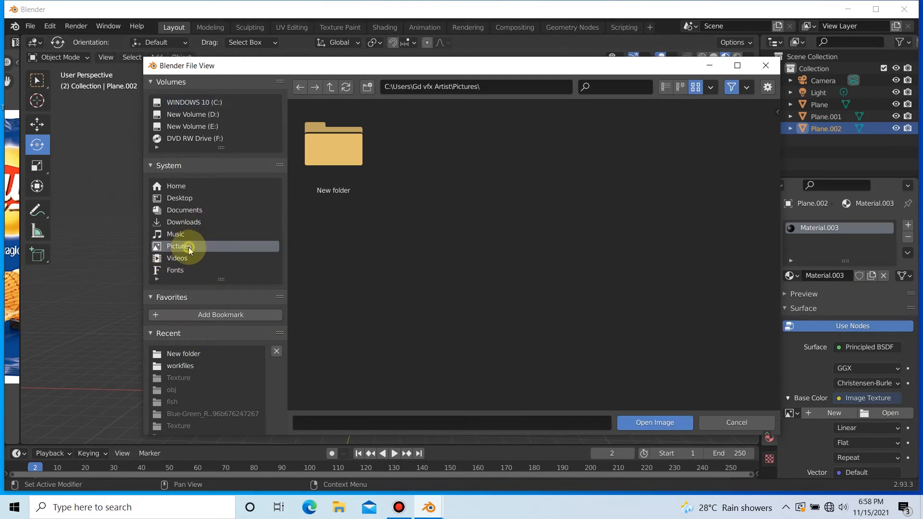
double_click(311, 170)
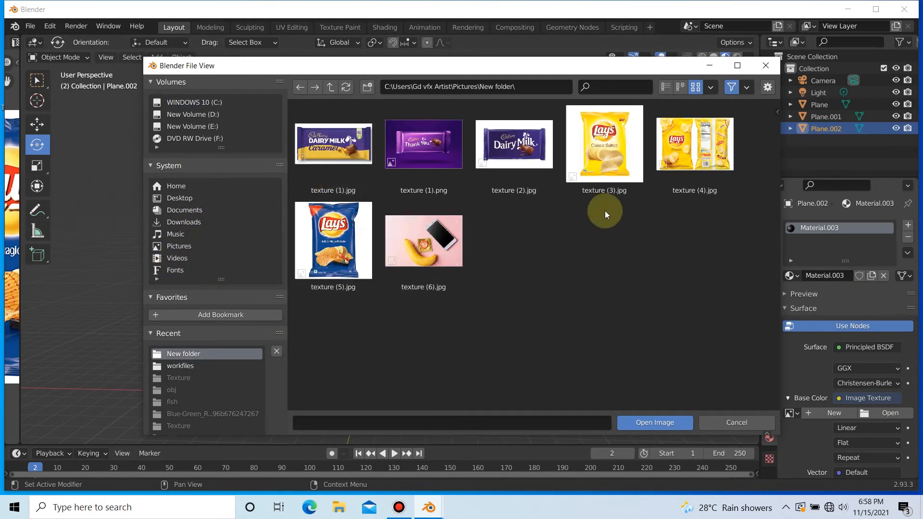
double_click(618, 148)
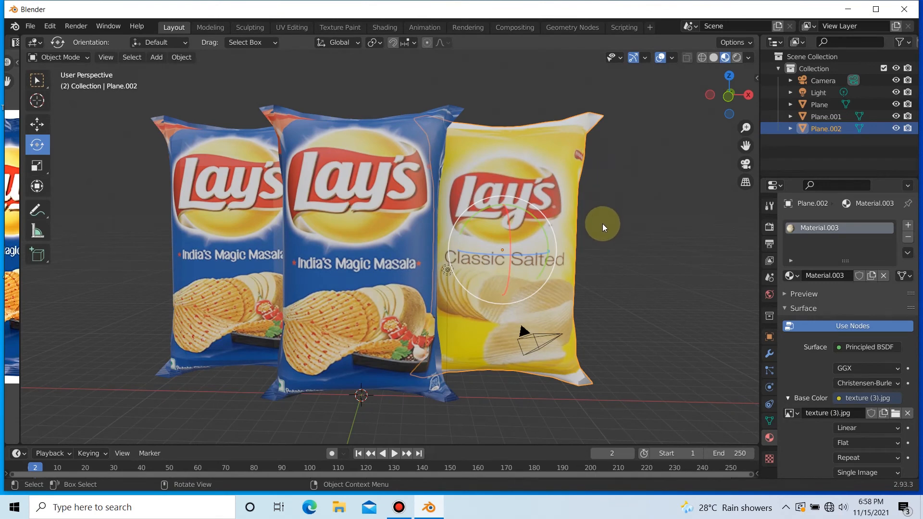
Show the rear right packet's UVs over the Classic Salted image, then shrink and reposition the whole layout to match the packet's height.
left_click_drag(20, 194, 288, 225)
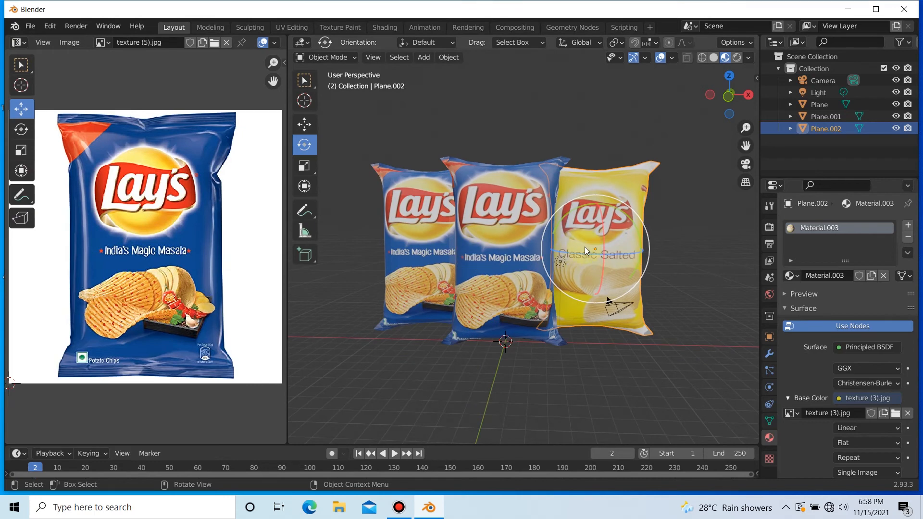
key("Tab")
key("a")
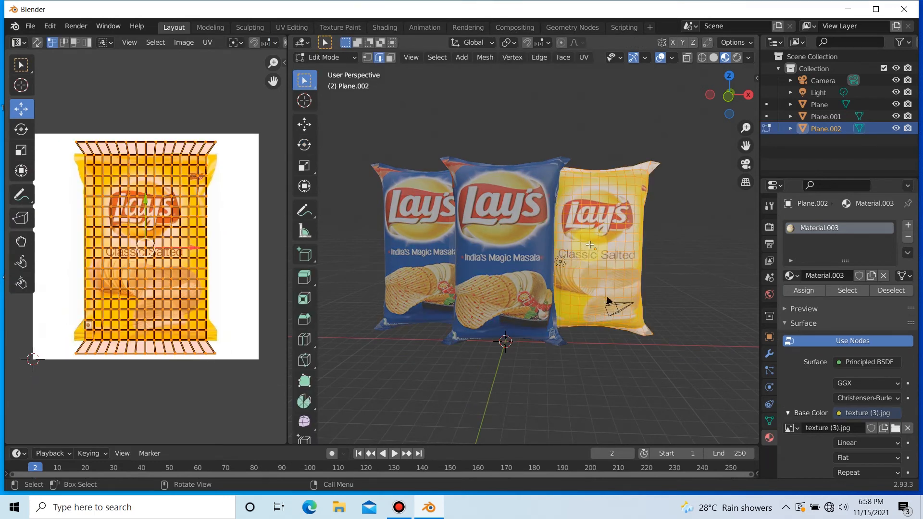
key("g")
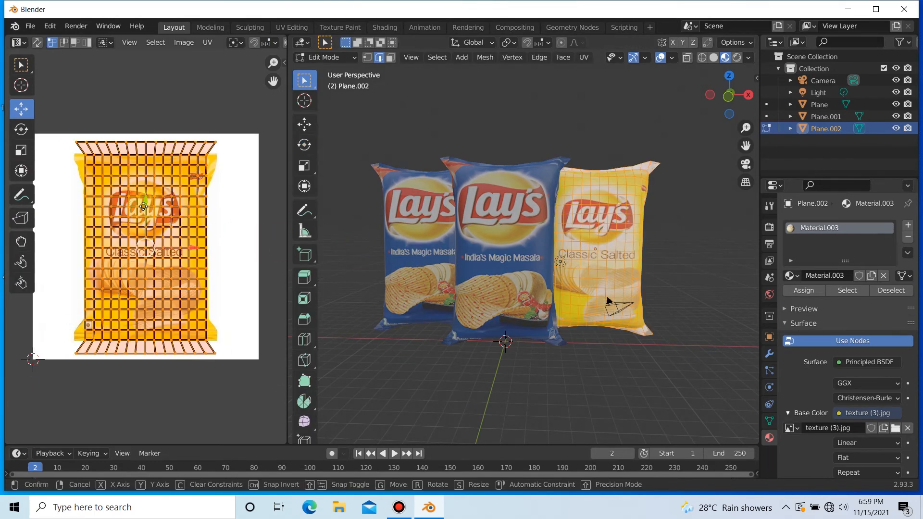
left_click(144, 206)
key("s")
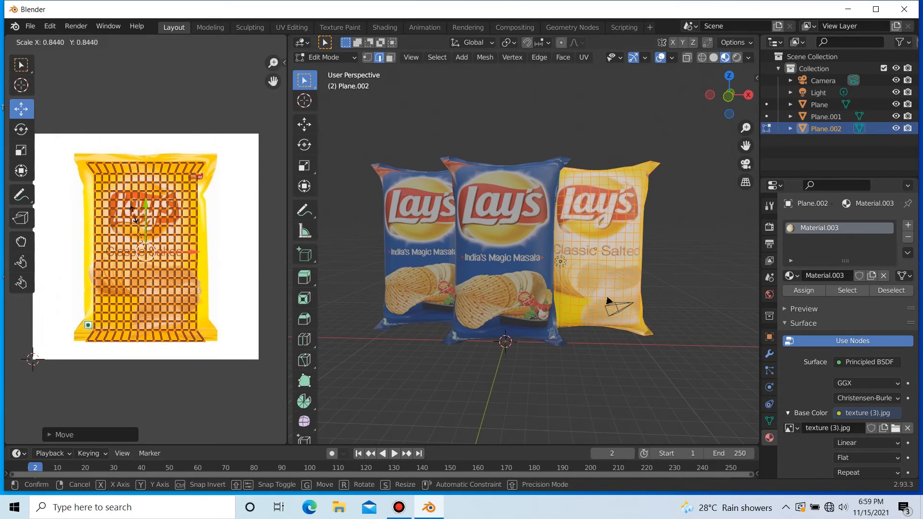
left_click(137, 214)
key("g")
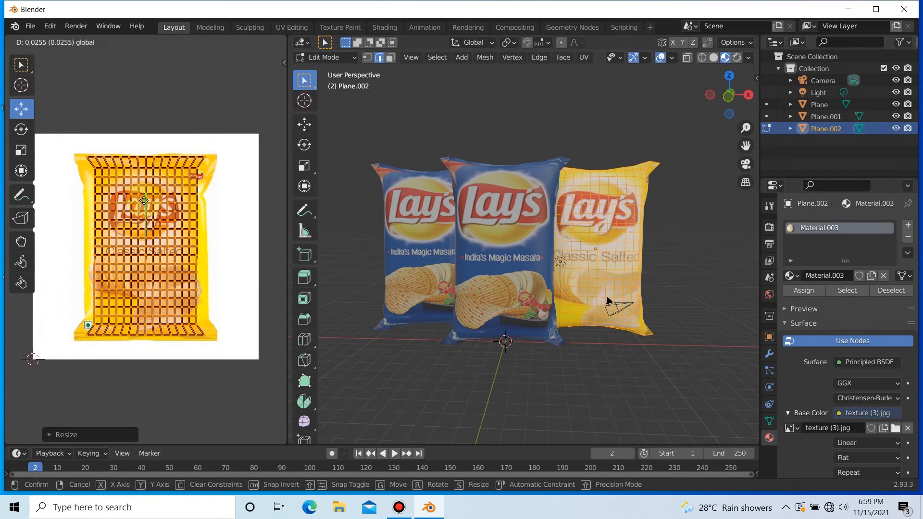
left_click(144, 201)
Stretch the rear right packet's UVs horizontally to the width of the Classic Salted packet image and return to Object Mode with nothing selected.
left_click(20, 150)
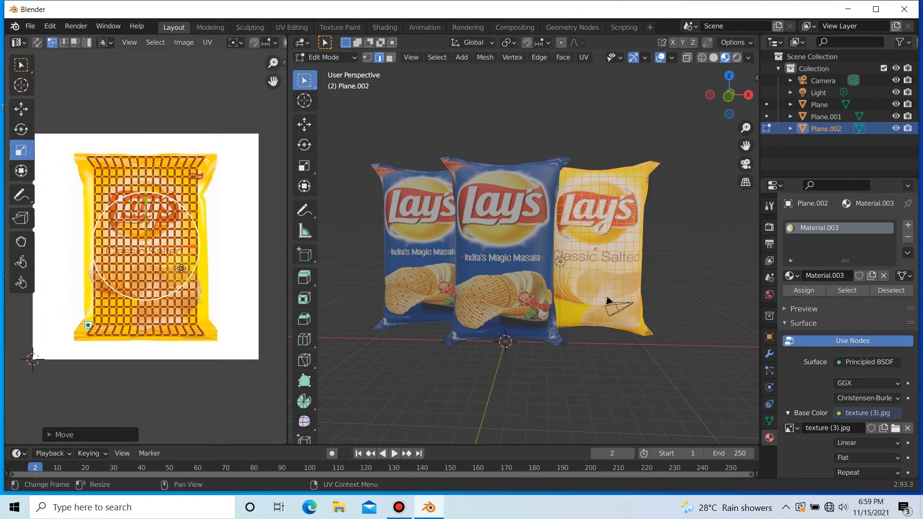
left_click_drag(196, 254, 202, 244)
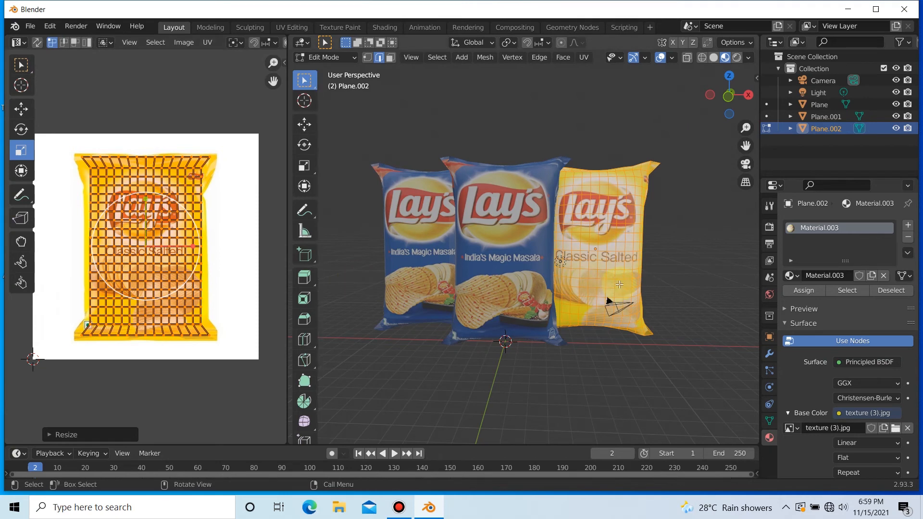
key("Tab")
left_click(709, 257)
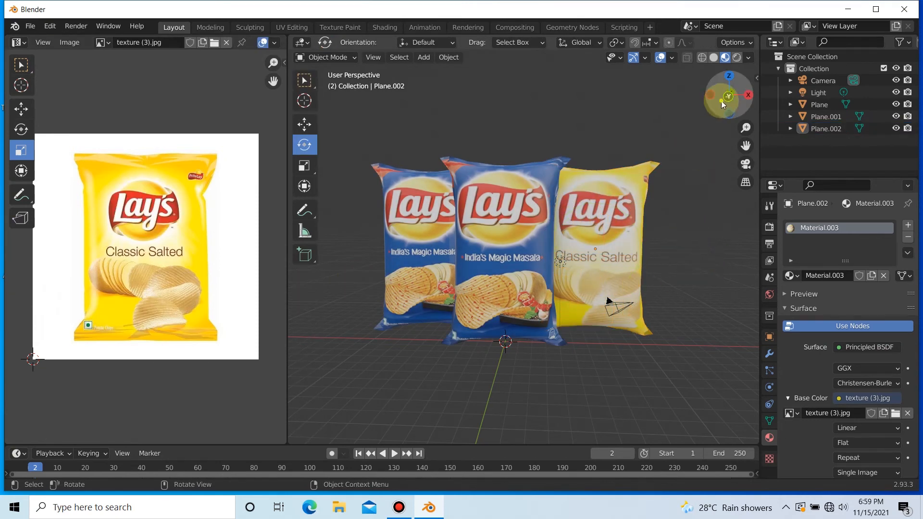
left_click_drag(722, 105, 719, 101)
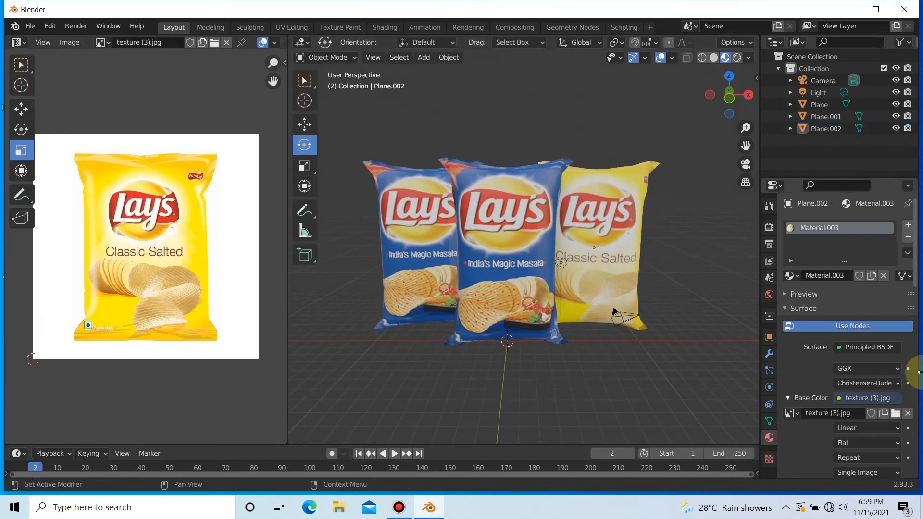
left_click(896, 413)
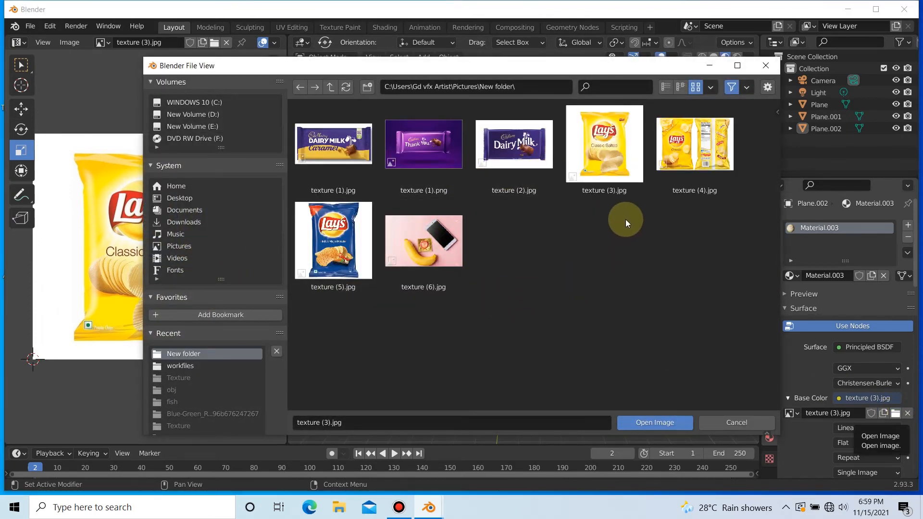
left_click(728, 421)
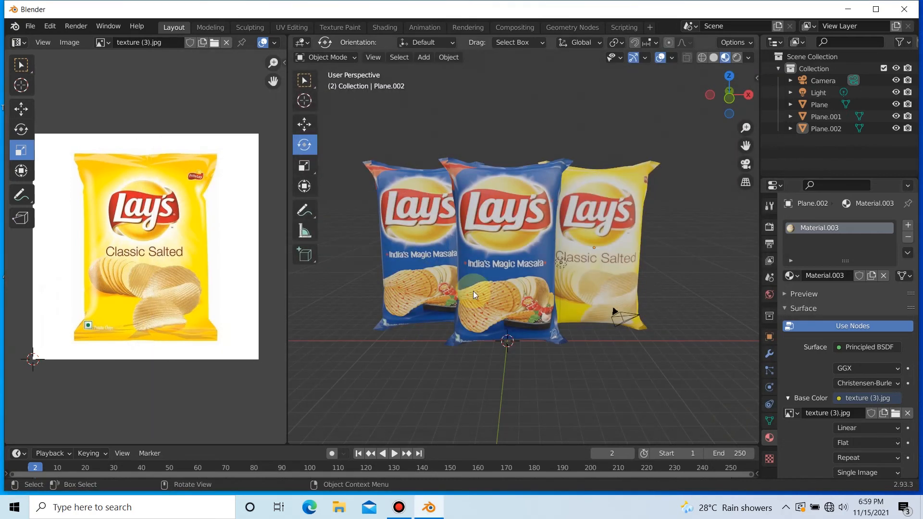
Assign the existing Material.003 to the rear left packet.
left_click(429, 224)
left_click(791, 276)
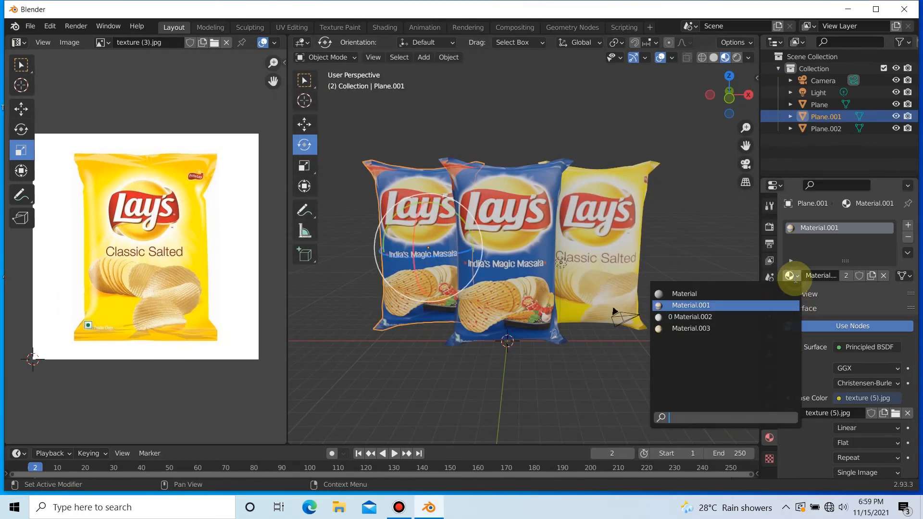
left_click(755, 329)
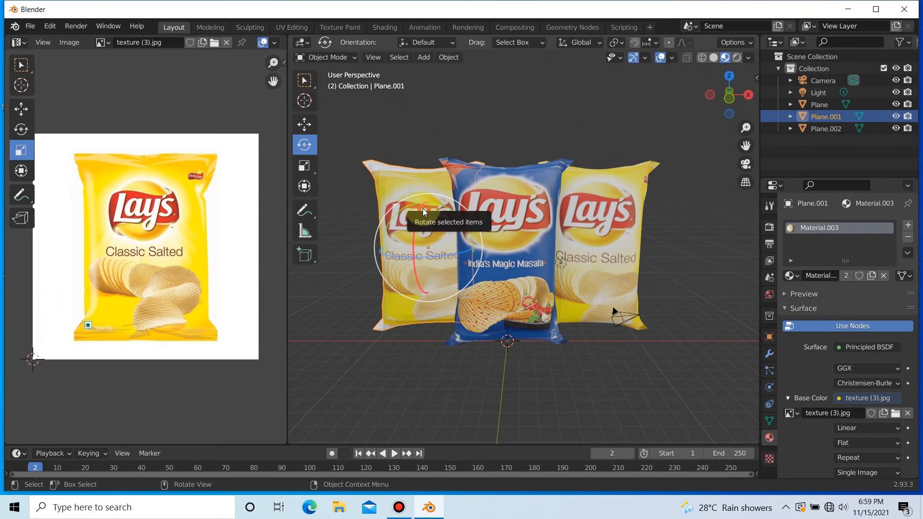
Resize all of the rear left packet's UVs, reducing their height to fit the Classic Salted packet image, and return to Object Mode.
key("Tab")
key("a")
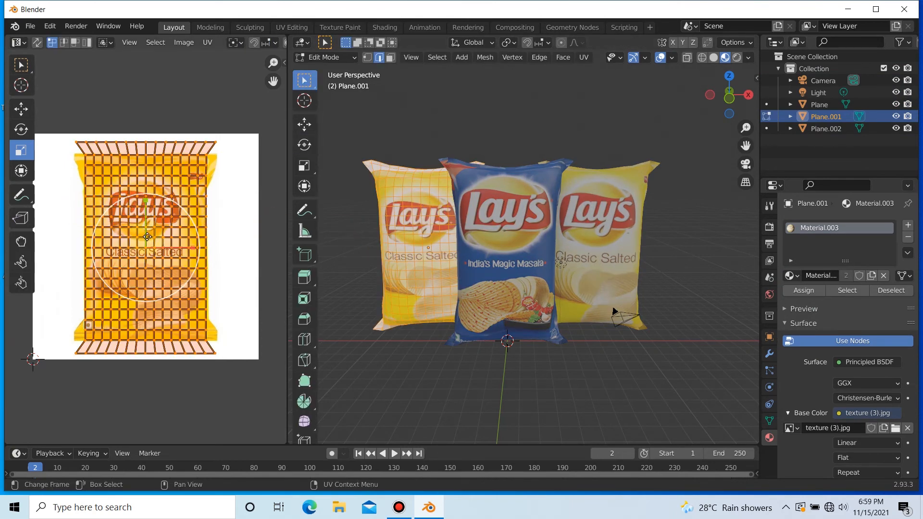
left_click_drag(149, 203, 149, 235)
left_click_drag(149, 238, 196, 249)
key("Tab")
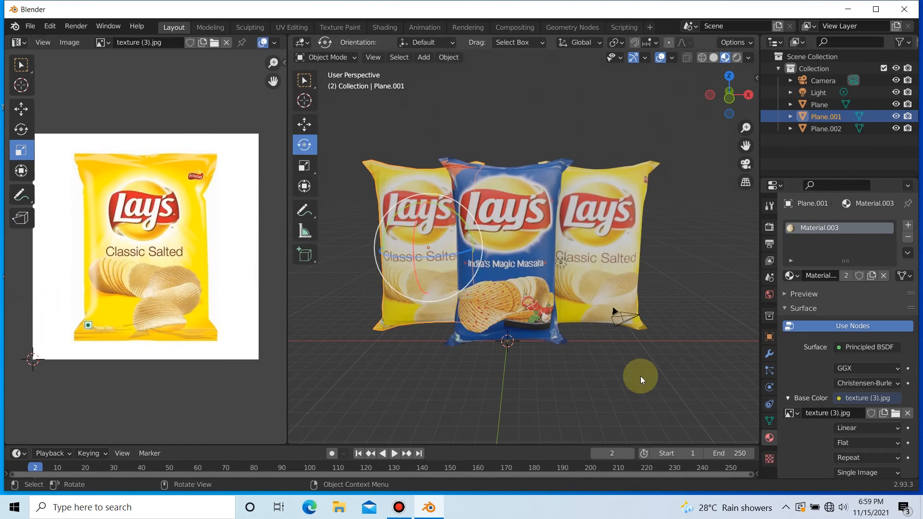
left_click(640, 377)
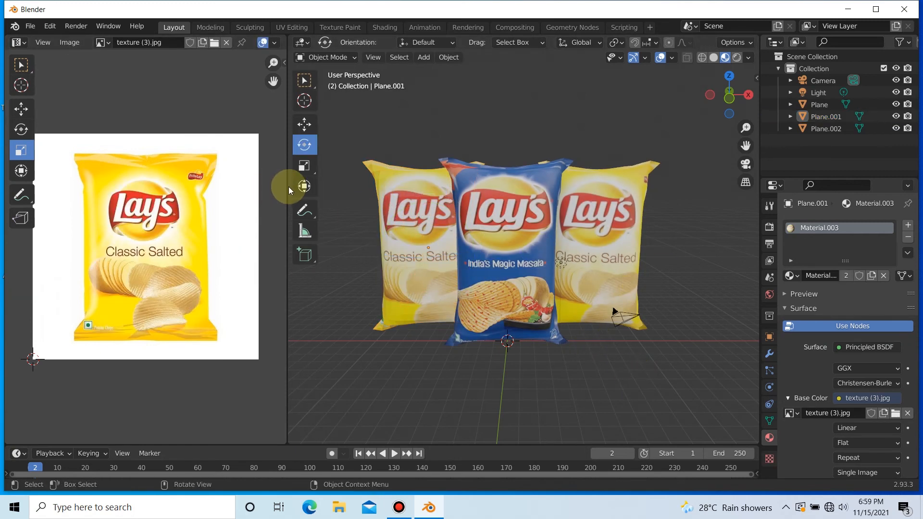
Enlarge the 3D viewport and use Rendered shading with Scene Lights and Scene World off, lit by the tree-filled environment HDRI.
left_click_drag(289, 186, 102, 181)
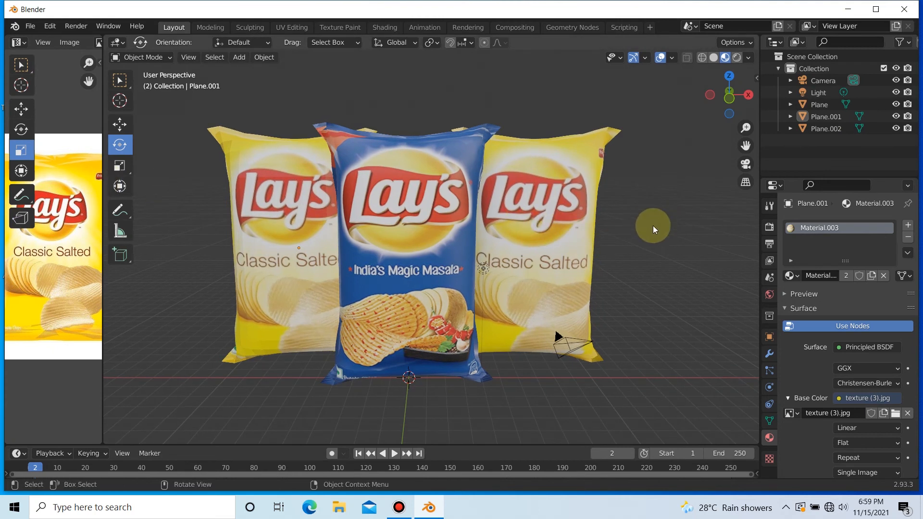
left_click(737, 58)
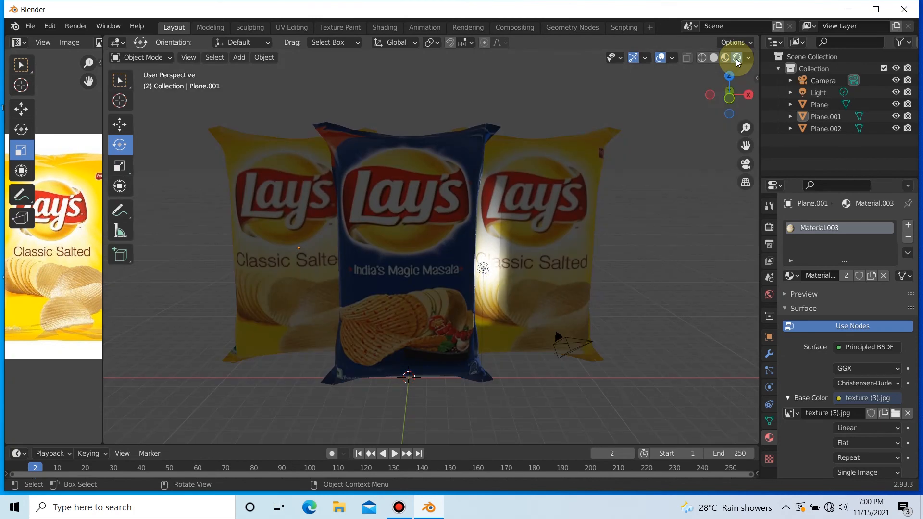
left_click(749, 58)
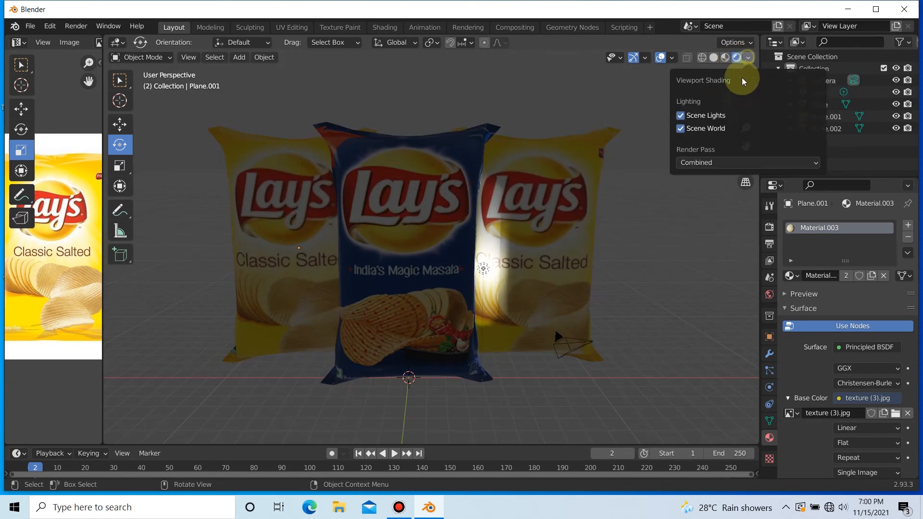
left_click(693, 116)
left_click(692, 129)
left_click(712, 144)
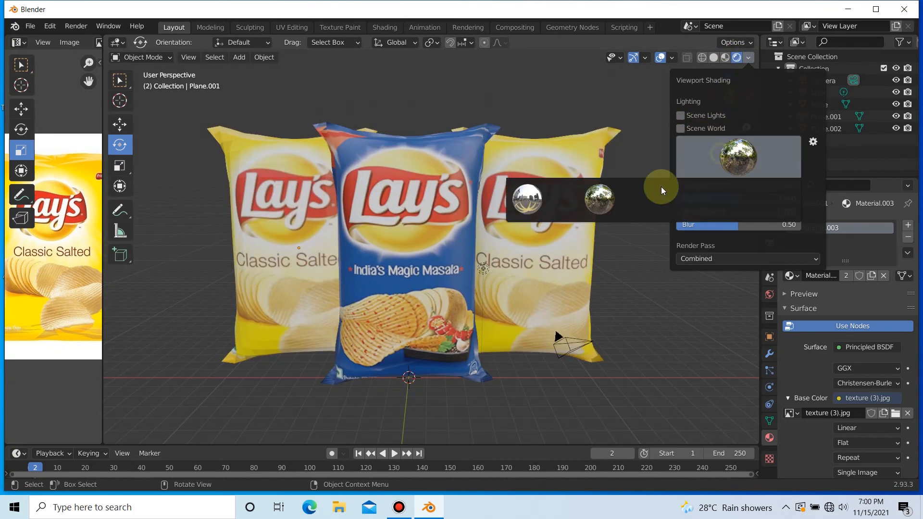
left_click(610, 199)
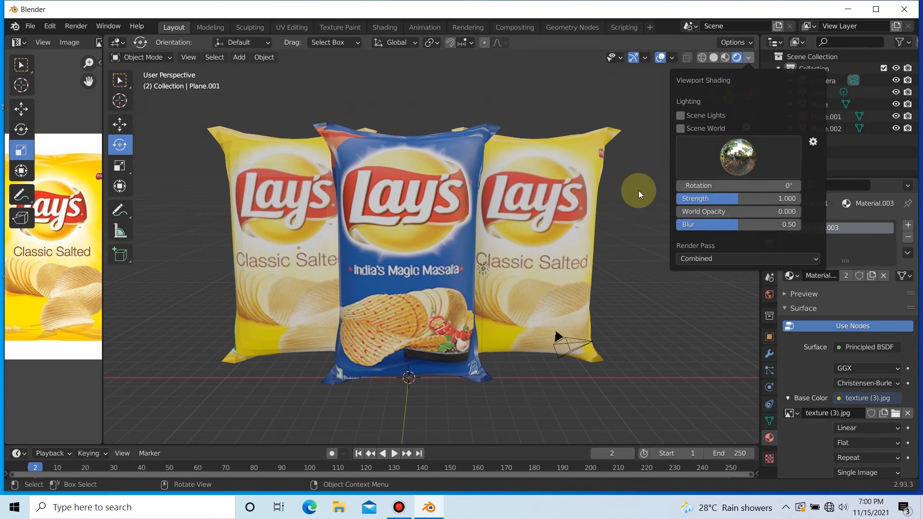
Set the scene's render engine to Cycles.
left_click(770, 244)
left_click(769, 226)
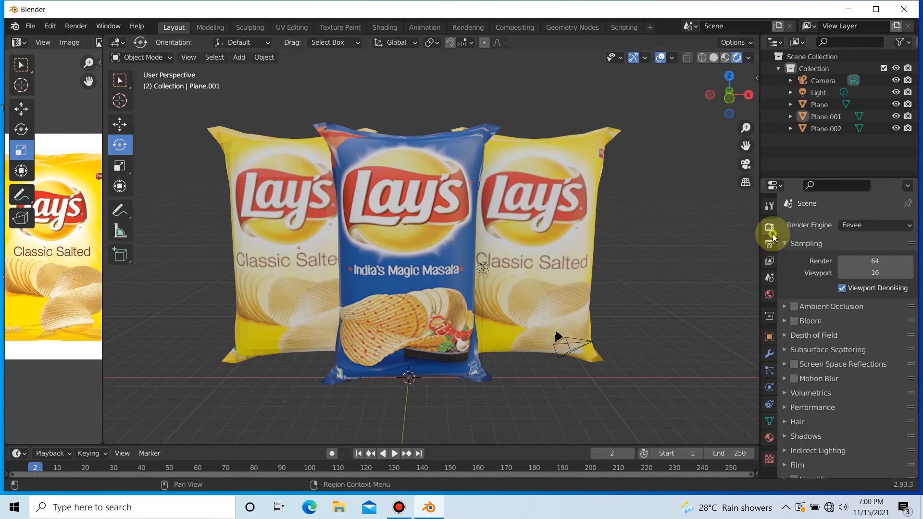
left_click(868, 225)
left_click(863, 263)
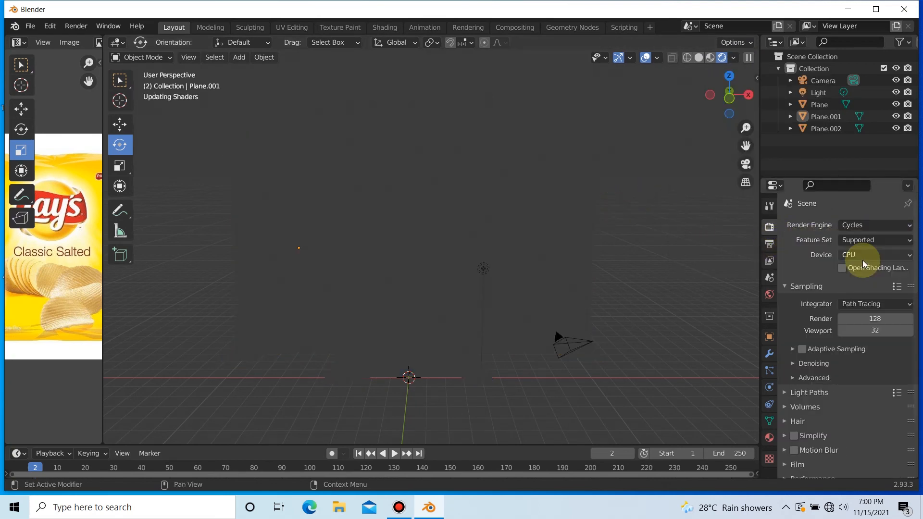